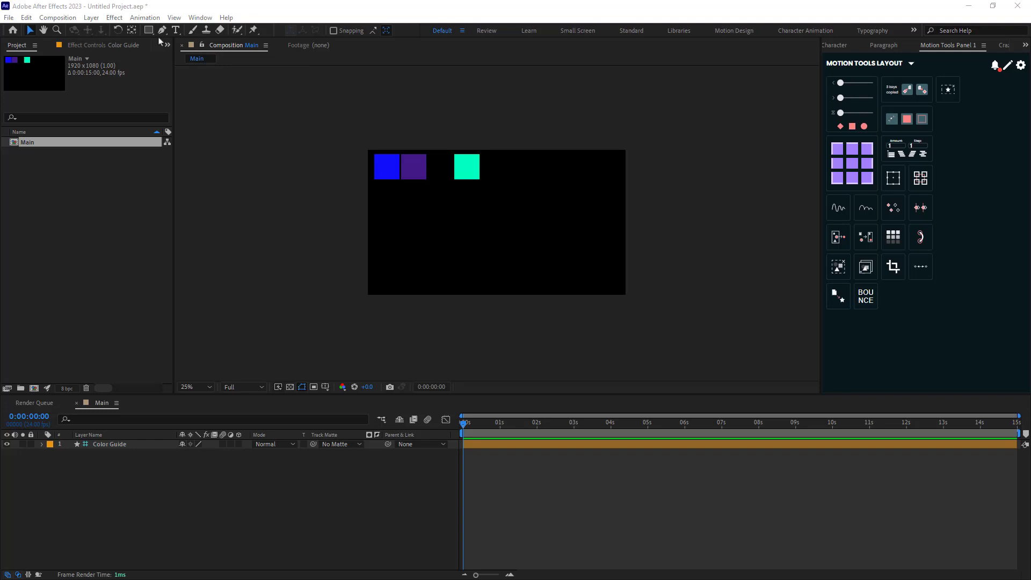
Step: Create a new composition named Rolling with a height of 300 px
click(299, 490)
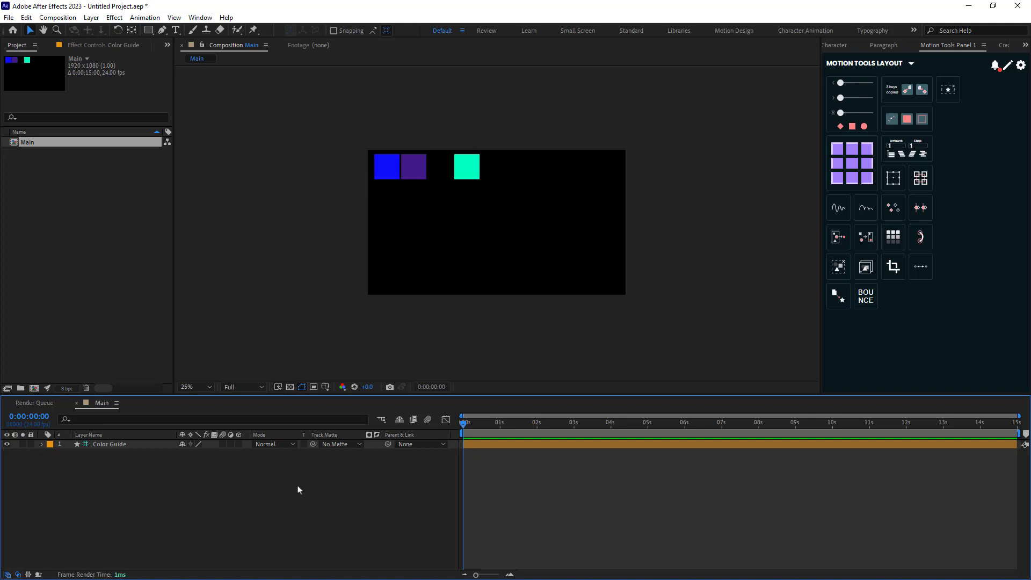
right_click(45, 208)
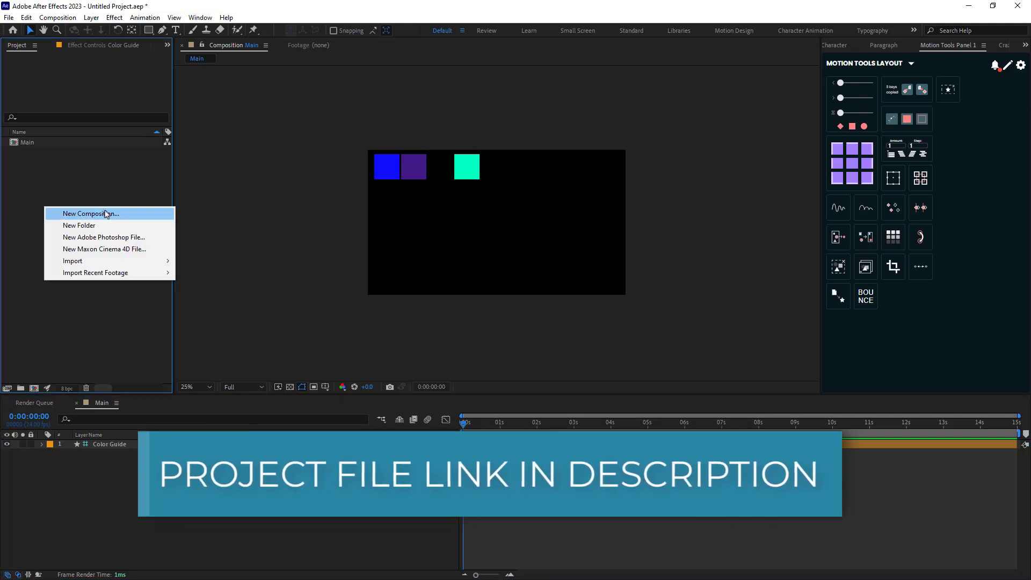
click(106, 214)
click(725, 224)
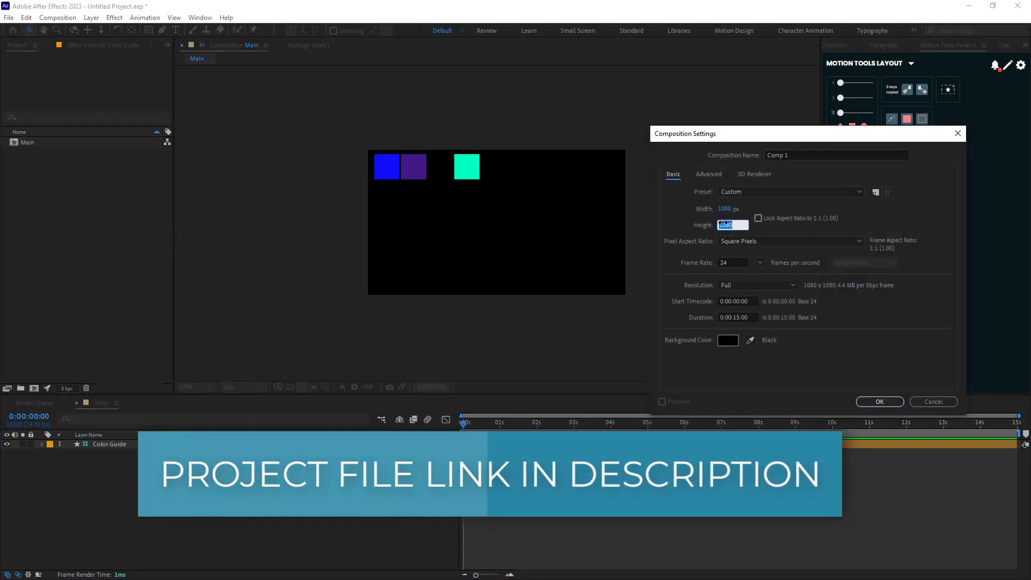
text(300)
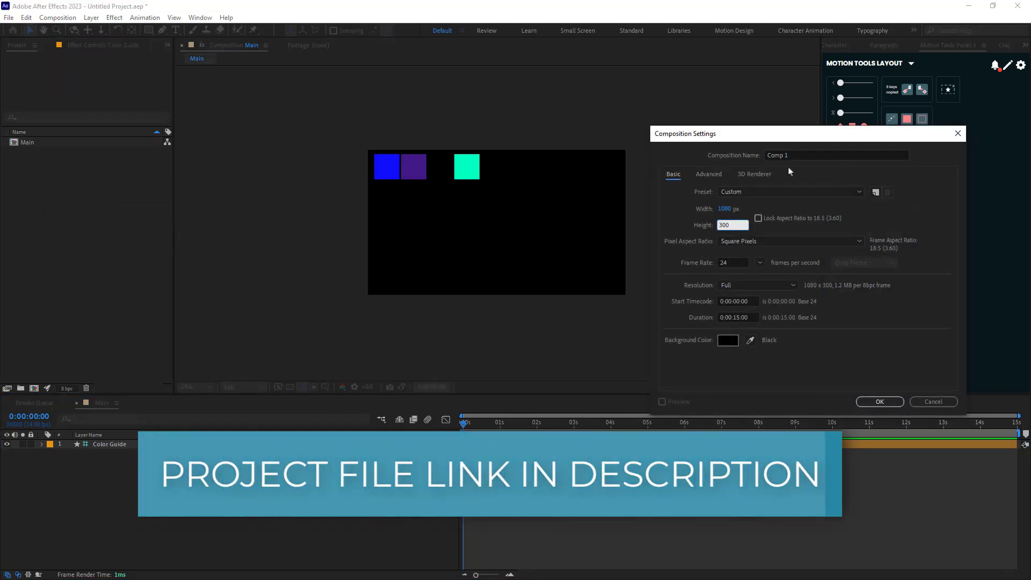
click(794, 155)
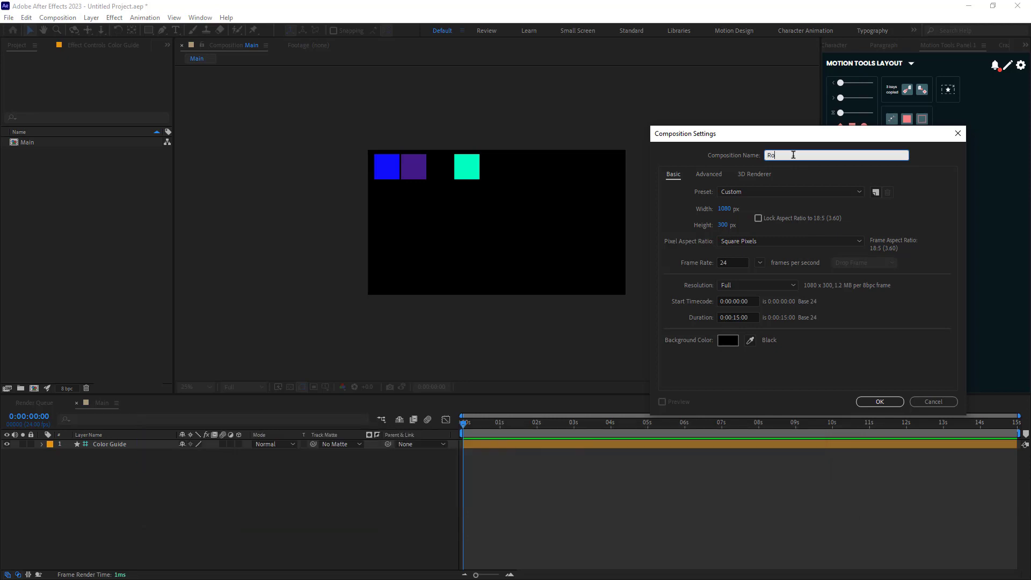
text(Rolling)
key(Return)
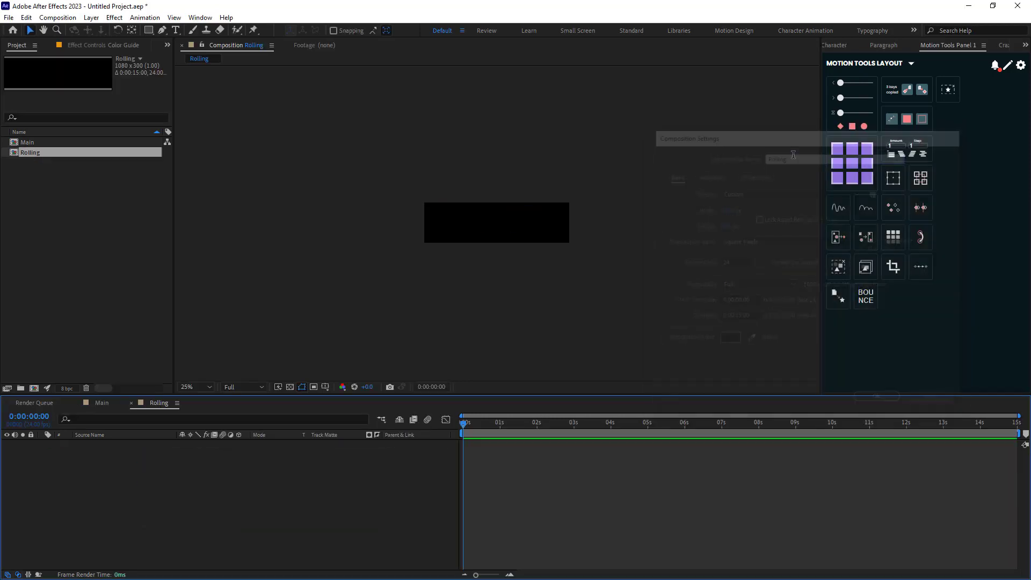
Step: Add a text layer reading ROLLING to the Rolling composition
scroll(481, 302, up, 2)
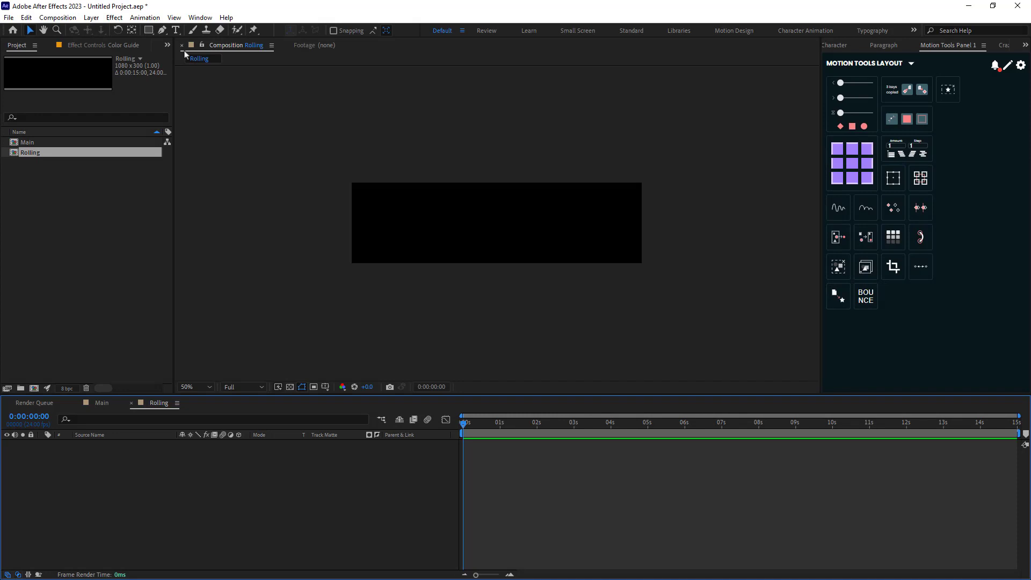
key(ctrl+t)
click(434, 220)
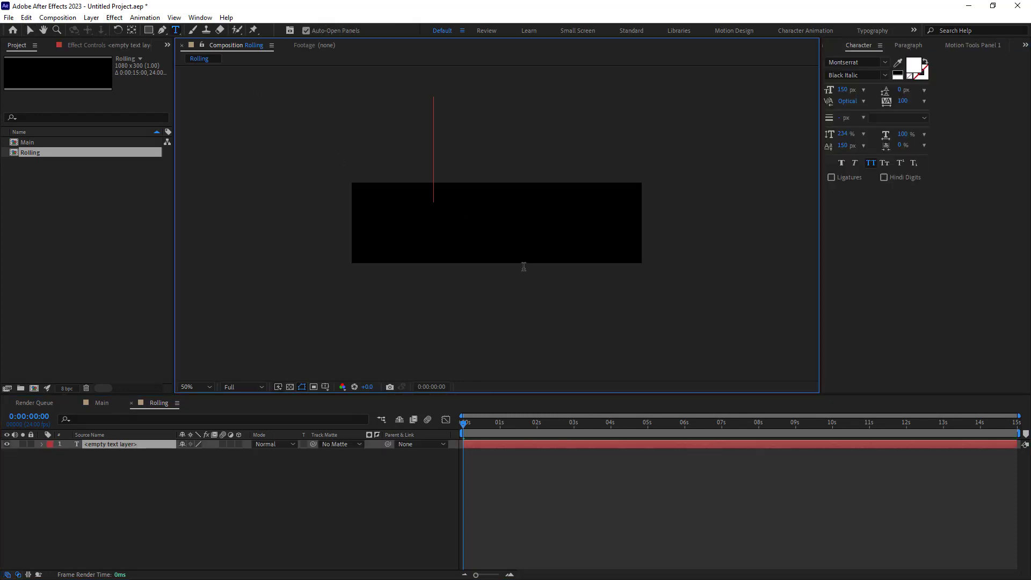
text(R)
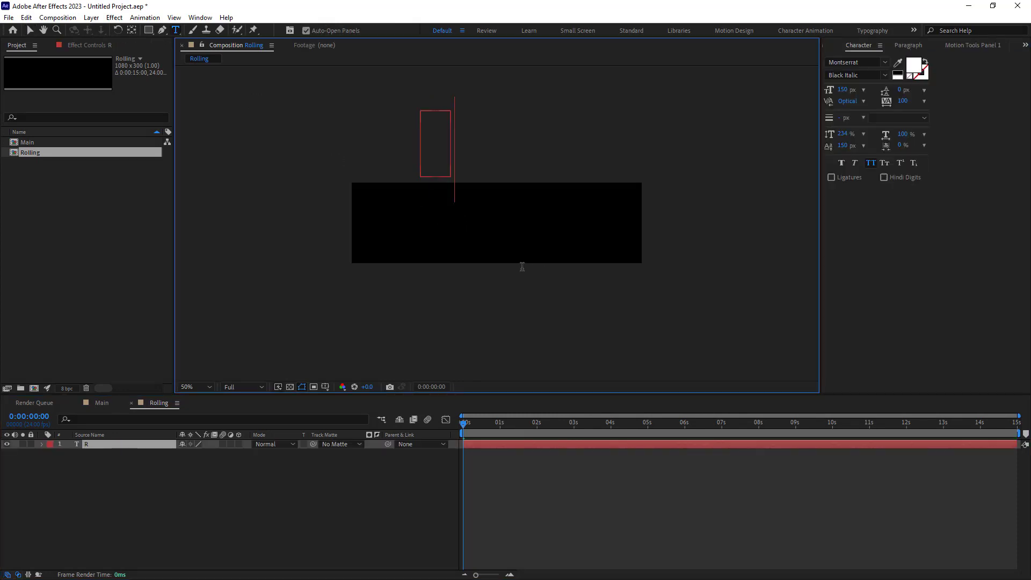
text(OLLING)
key(Escape)
key(v)
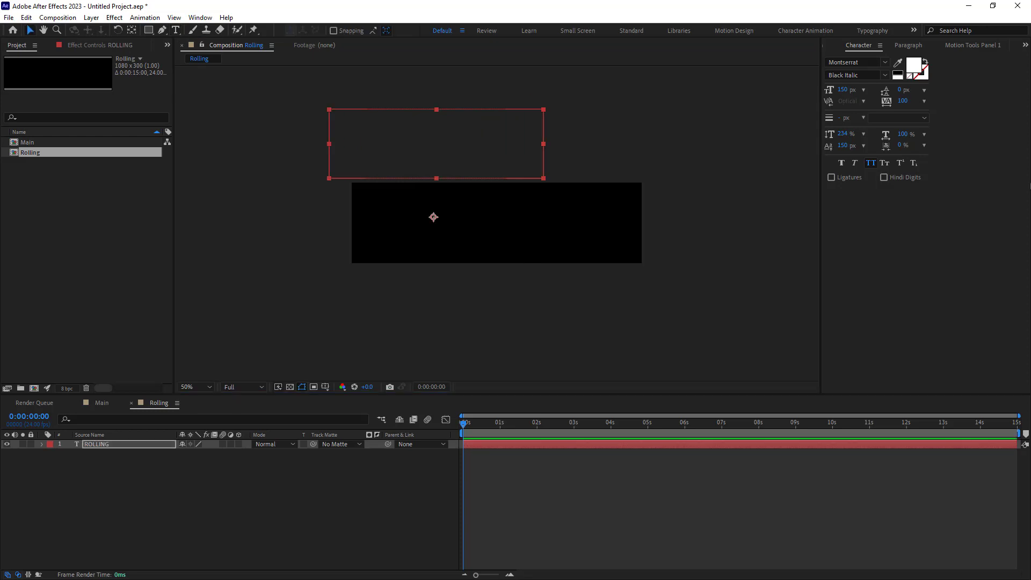
Step: Move the ROLLING text into the frame and align it to the composition's horizontal and vertical center
drag(435, 218, 492, 296)
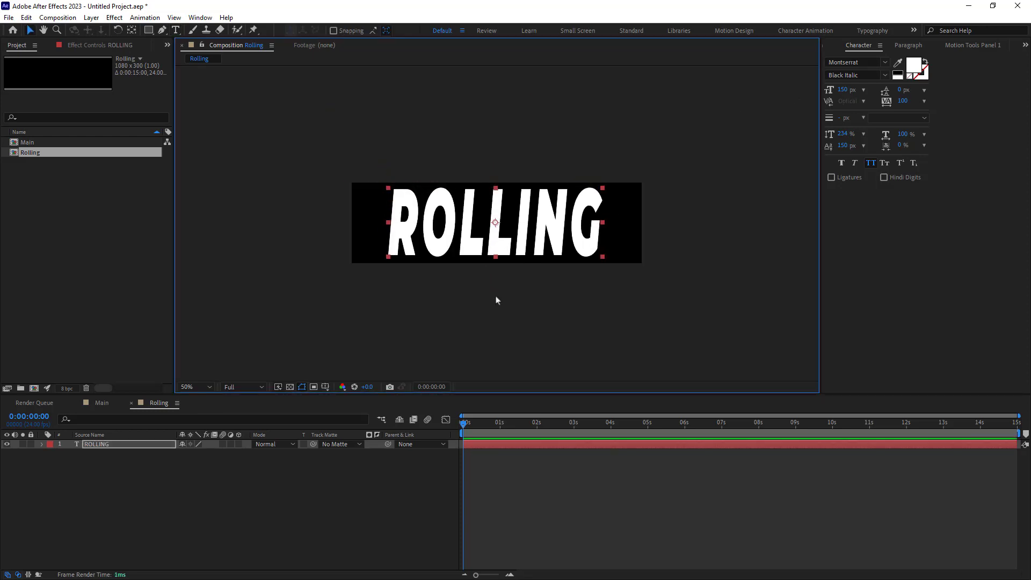
scroll(864, 46, up, 1)
click(850, 72)
click(905, 71)
click(342, 501)
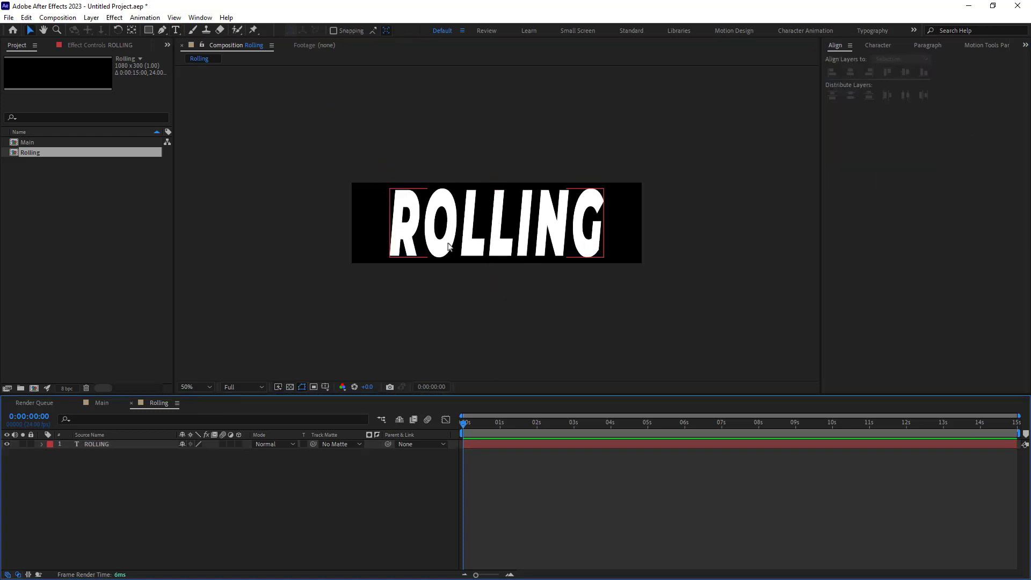
Step: Duplicate the ROLLING text layer six times, giving one layer per letter
click(117, 445)
key(ctrl+d)
key(ctrl+d)
key(ctrl+d)
key(ctrl+d)
key(ctrl+d)
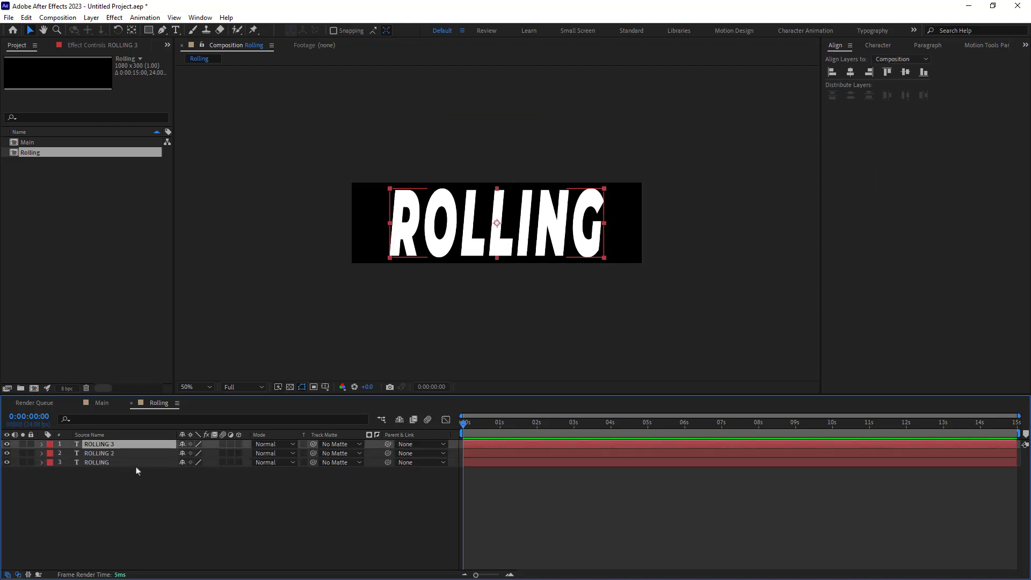
key(ctrl+d)
Step: Rename the lowest text layer R and the one above it O
click(123, 500)
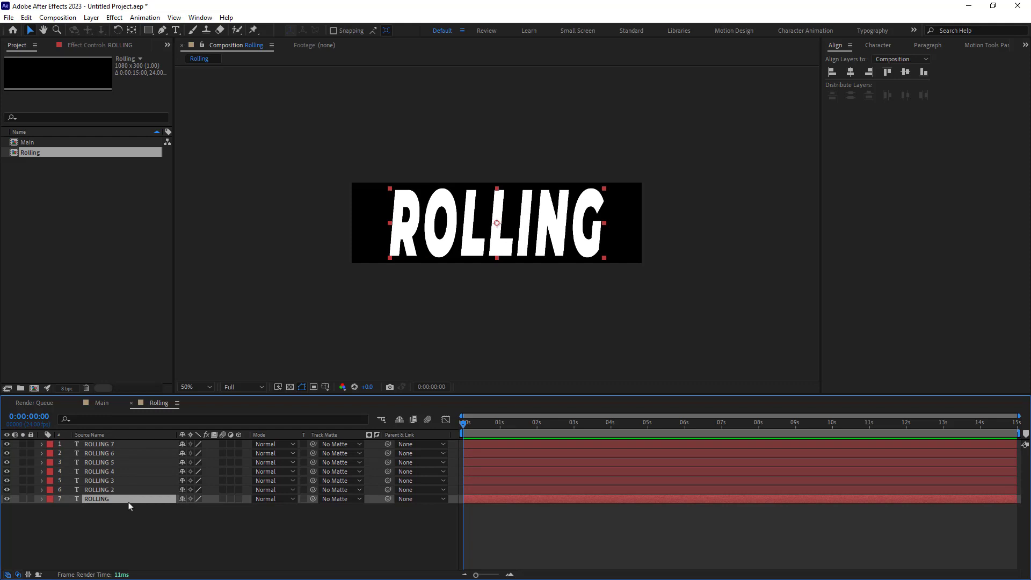
key(Return)
text(R)
key(Return)
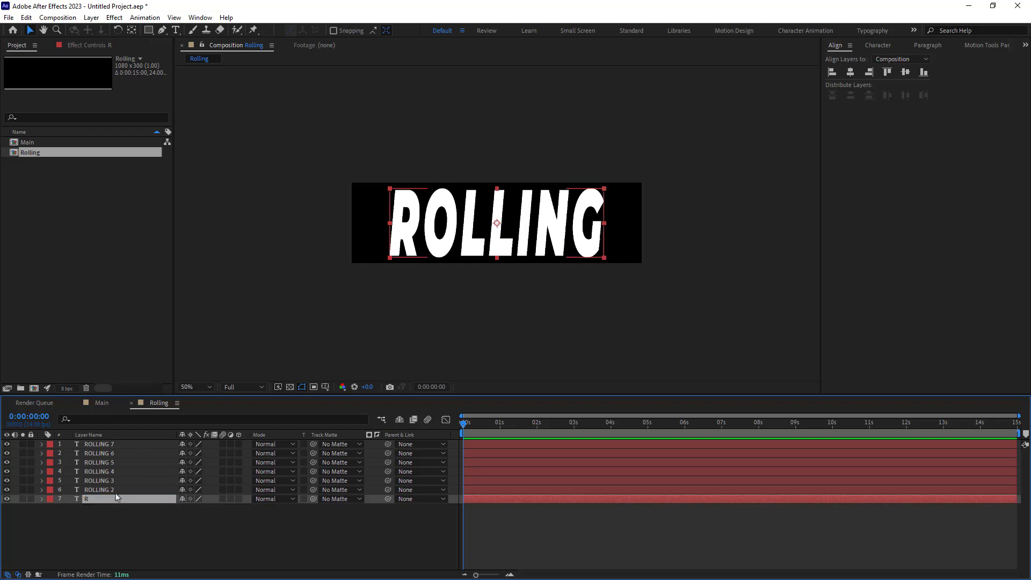
click(115, 490)
key(Return)
text(O)
key(Return)
Step: Rename the next three text layers above O, going upward, as L, L and I
click(97, 482)
key(Return)
text(L)
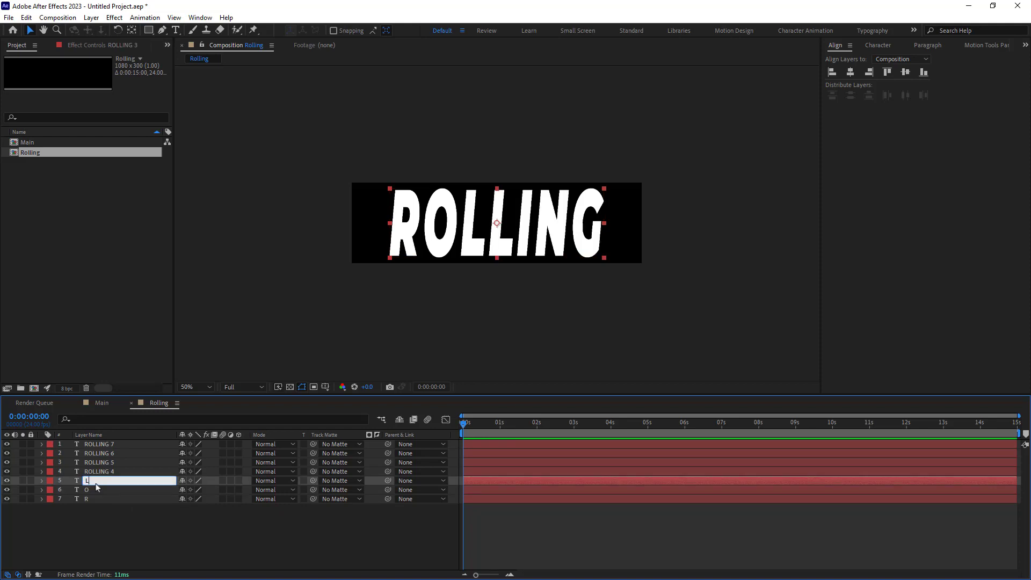
key(Return)
click(102, 473)
key(Return)
text(L)
key(Return)
click(105, 464)
key(Return)
text(I)
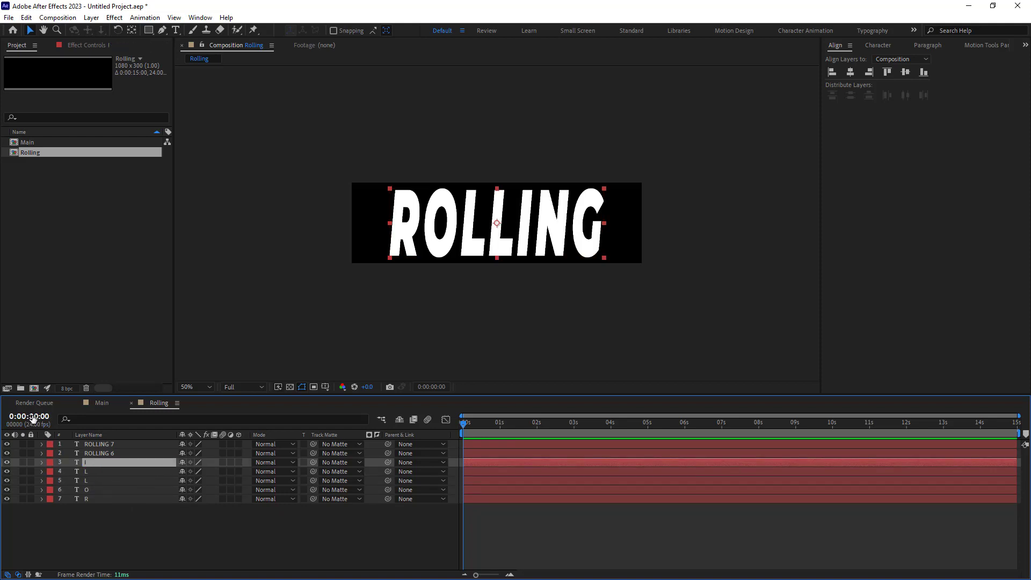
Step: Rename the two remaining uppermost text layers N and G, with G at the top of the stack
click(102, 455)
key(Return)
text(N)
click(105, 448)
key(Return)
text(G)
key(Return)
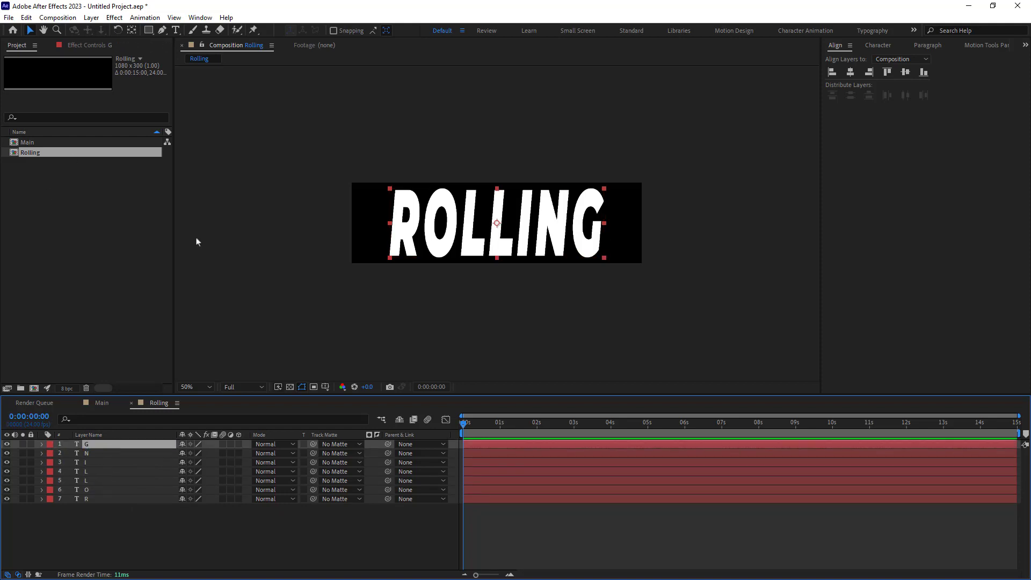
Step: Solo the R layer and draw a rectangular mask around its letter R
click(98, 499)
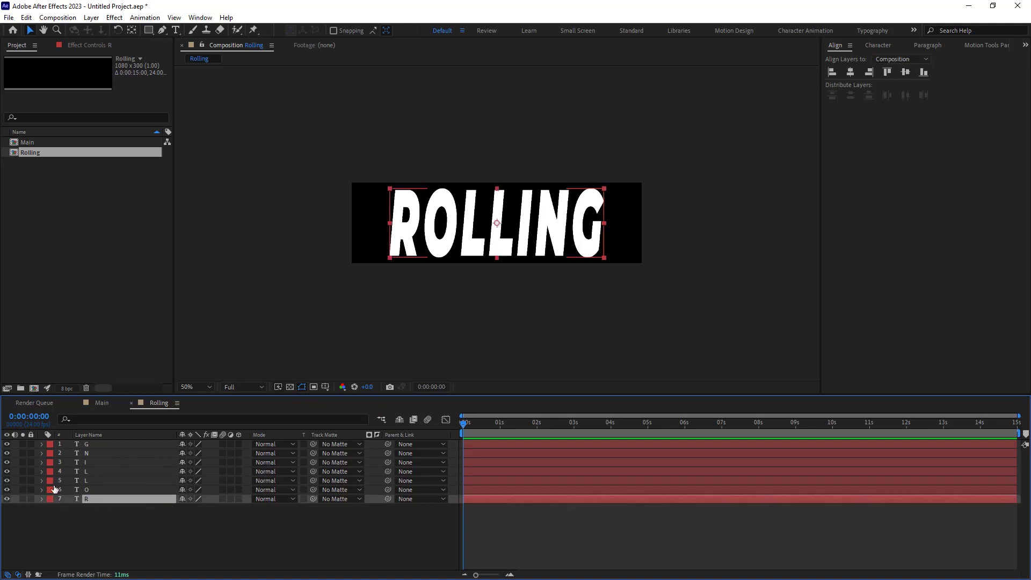
click(23, 499)
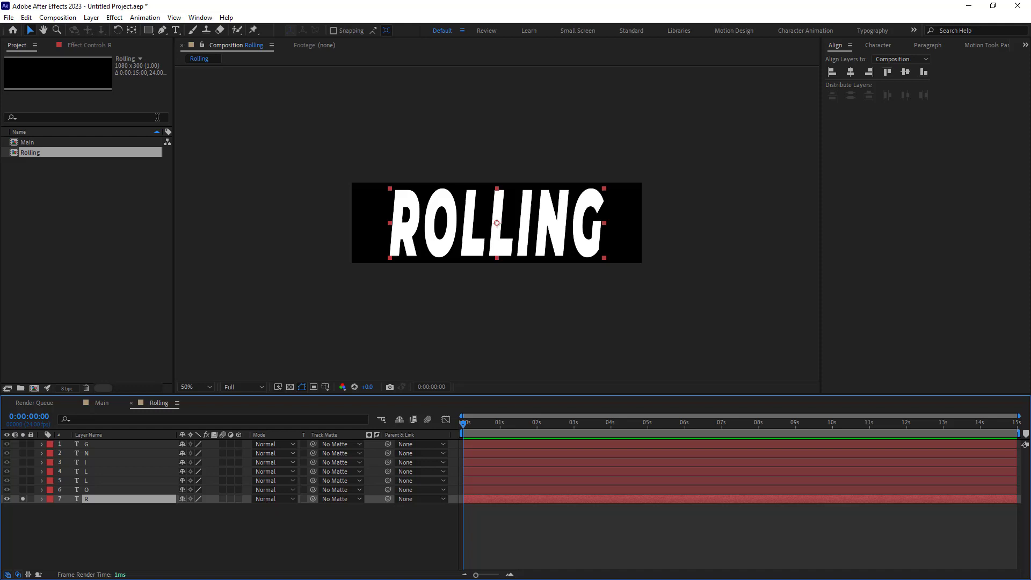
click(149, 32)
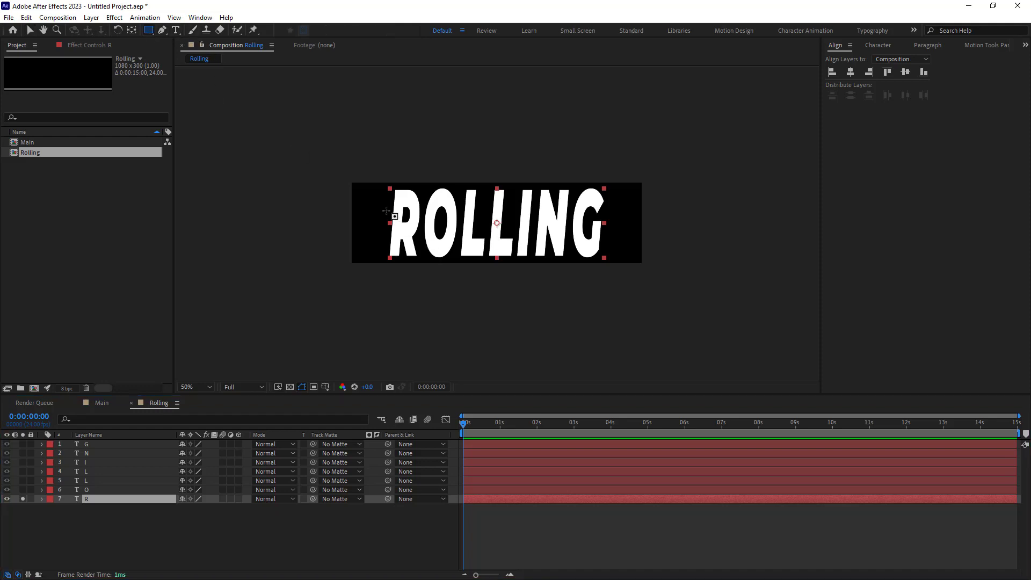
key(slash)
mouse_move(280, 152)
mouse_down()
mouse_move(369, 293)
mouse_move(349, 294)
mouse_up()
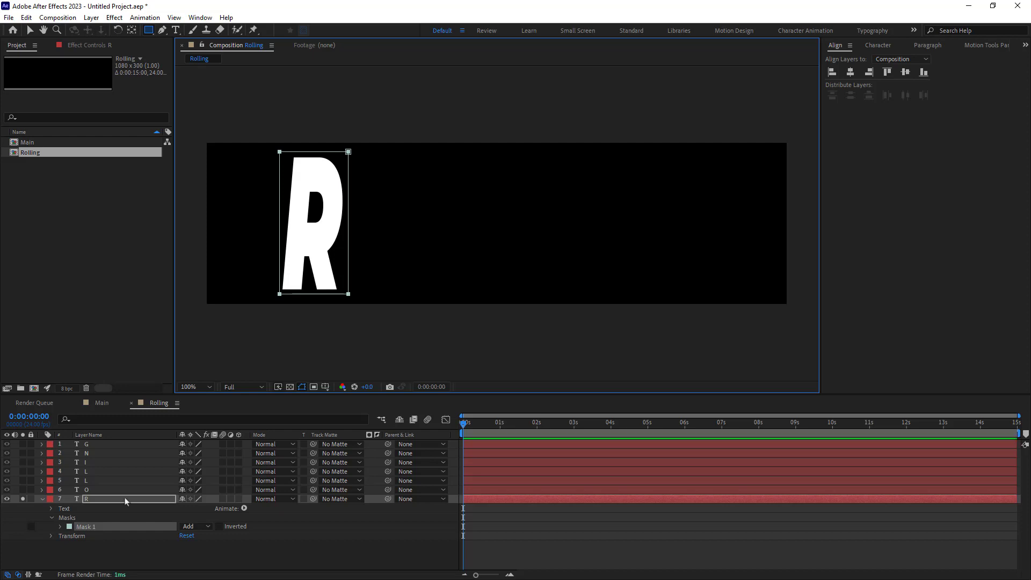
Step: Solo the O layer and the L layer above it, masking each with a rectangle around its own letter
click(23, 489)
click(105, 490)
mouse_move(342, 147)
mouse_down()
mouse_move(417, 254)
mouse_move(423, 295)
mouse_up()
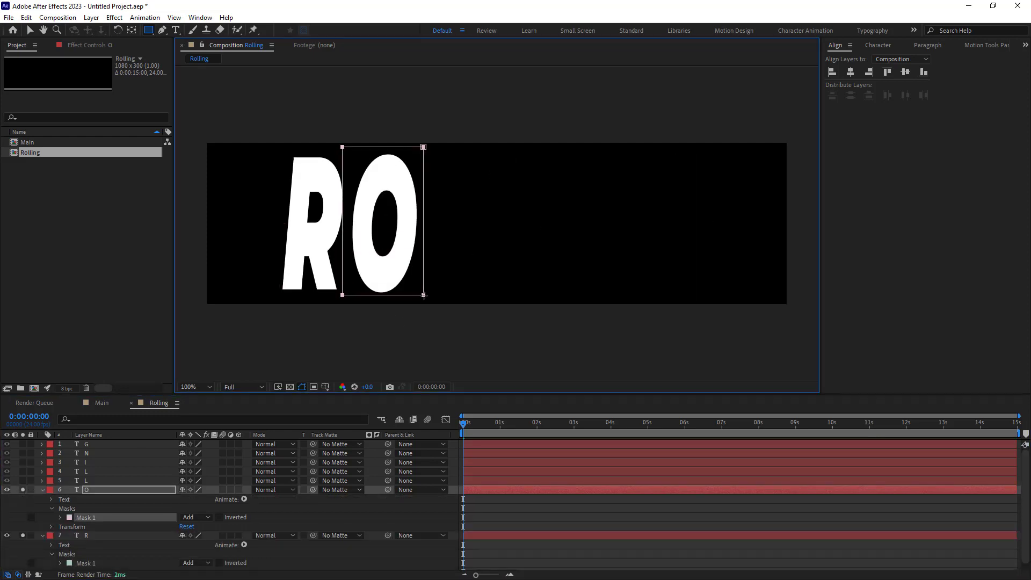
click(89, 481)
click(23, 481)
mouse_move(430, 148)
mouse_down()
mouse_move(467, 293)
mouse_move(479, 299)
mouse_up()
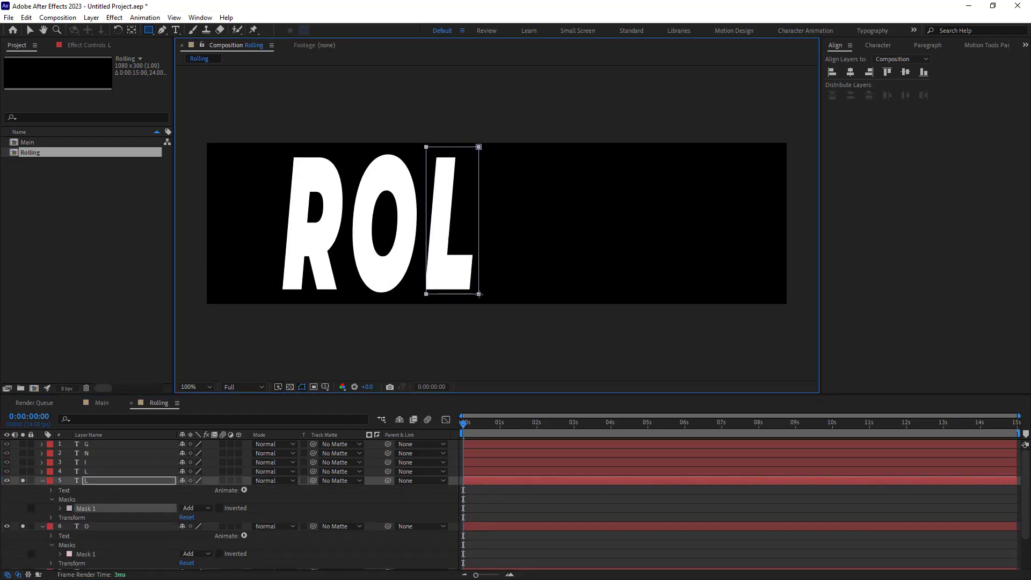
Step: Solo the second L layer and the I layer, masking each with a rectangle around its own letter
click(86, 471)
click(22, 471)
drag(481, 150, 530, 296)
click(86, 462)
click(23, 462)
drag(532, 151, 567, 295)
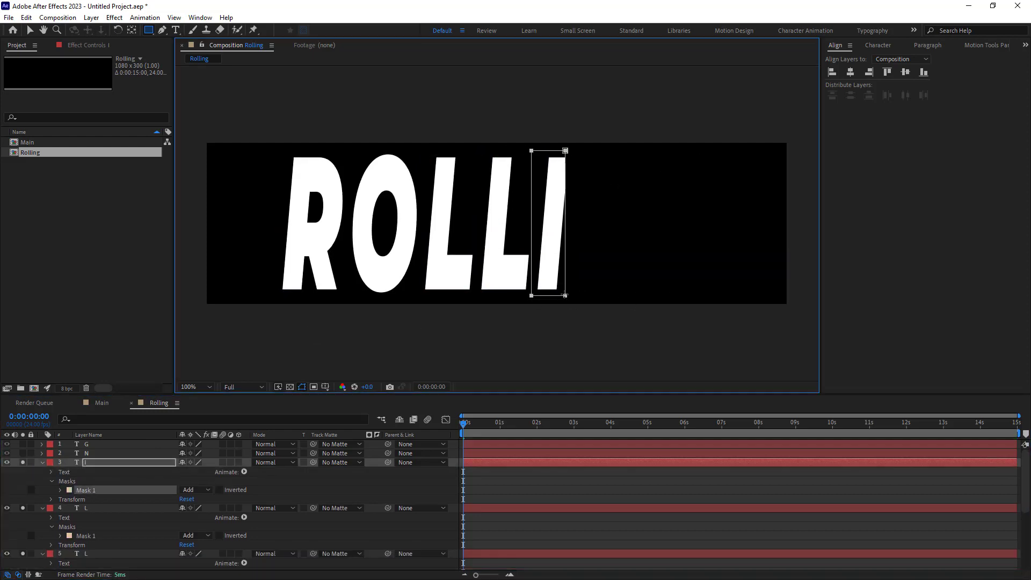
Step: Solo the N and G layers, masking each with a rectangle around its own letter
click(87, 453)
click(22, 452)
drag(574, 150, 646, 311)
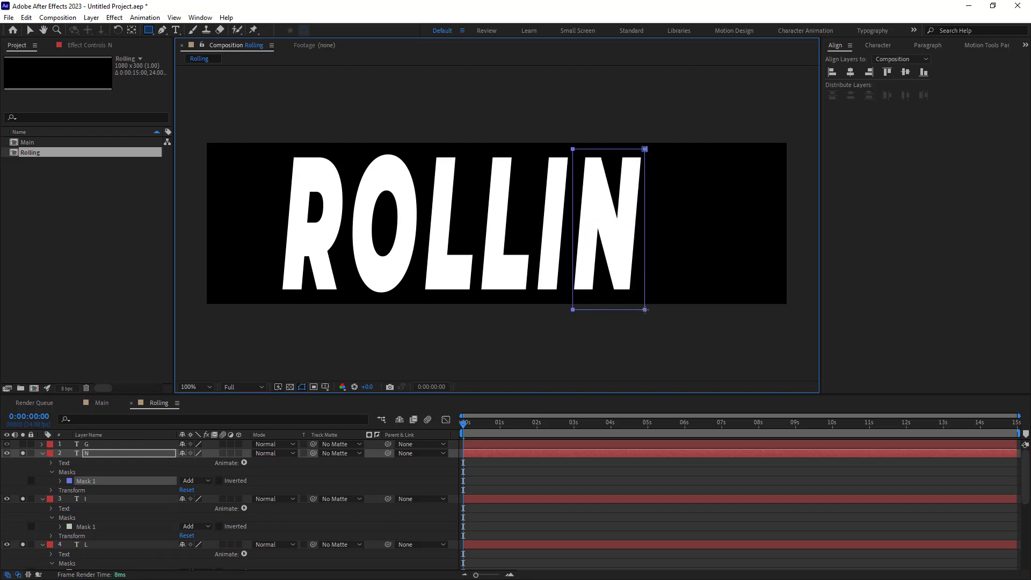
click(86, 445)
click(22, 444)
drag(639, 142, 715, 301)
Step: Collapse the properties of all seven letter layers and turn off their solo switches
key(ctrl+a)
key(u)
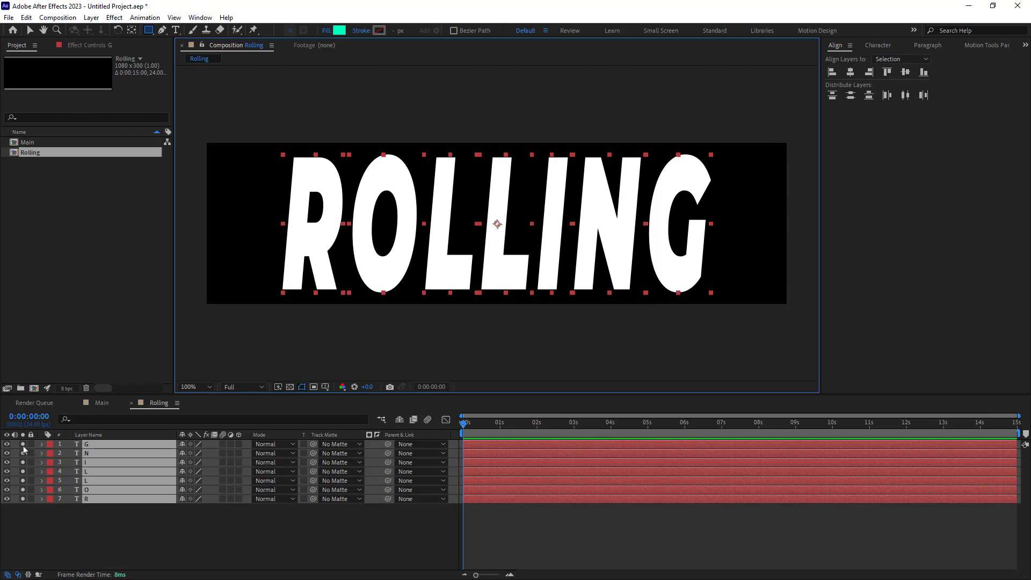
drag(24, 449, 24, 508)
key(v)
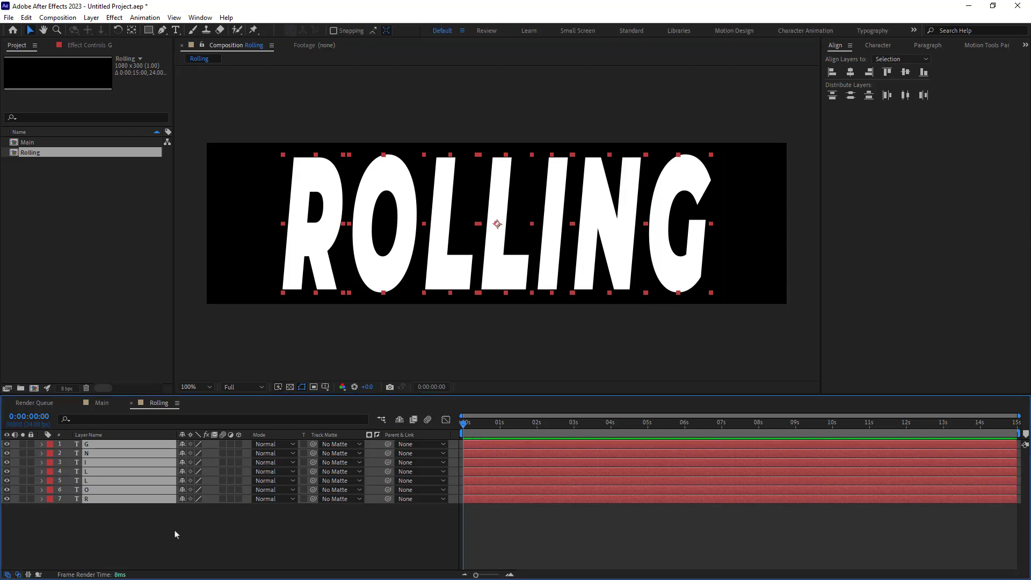
click(175, 535)
Step: Apply the Offset effect to the R layer and add a Shift Center To keyframe at 0 seconds
click(111, 500)
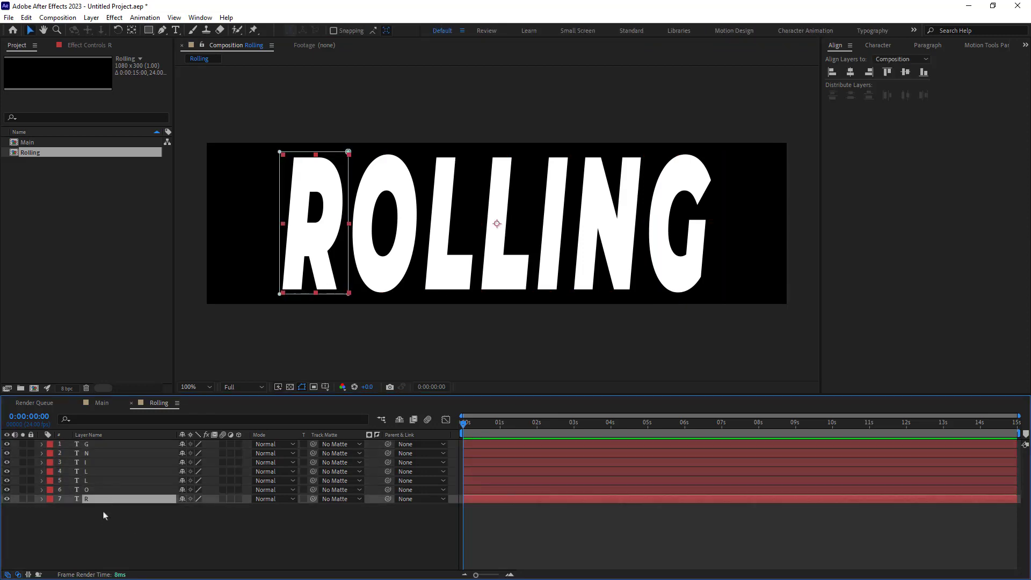
key(ctrl+space)
text(off)
key(Return)
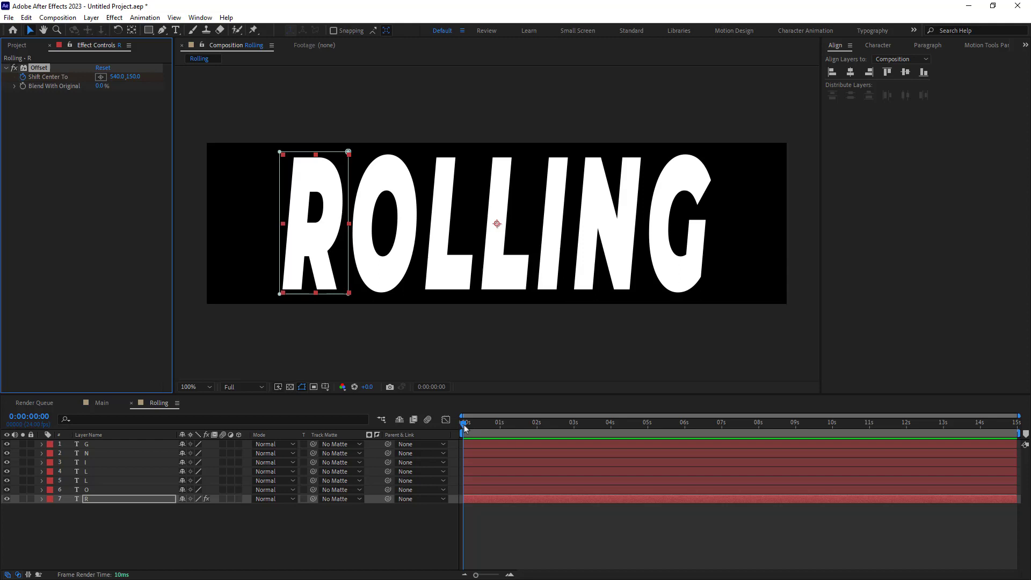
key(u)
Step: Keyframe the R layer's Shift Center To vertical value at -2500 at 2 seconds and preview the roll from the start
drag(465, 427, 517, 446)
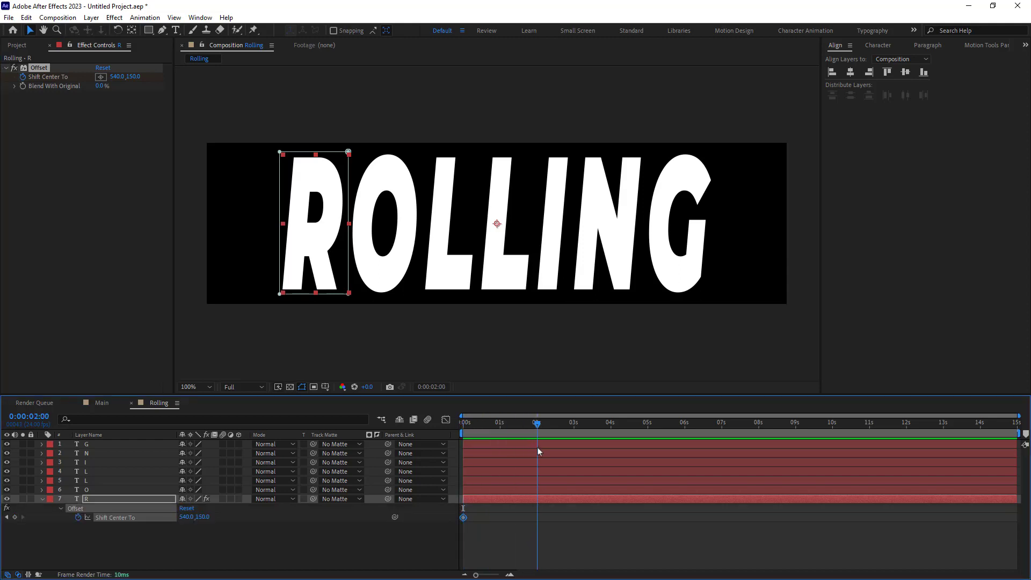
click(133, 77)
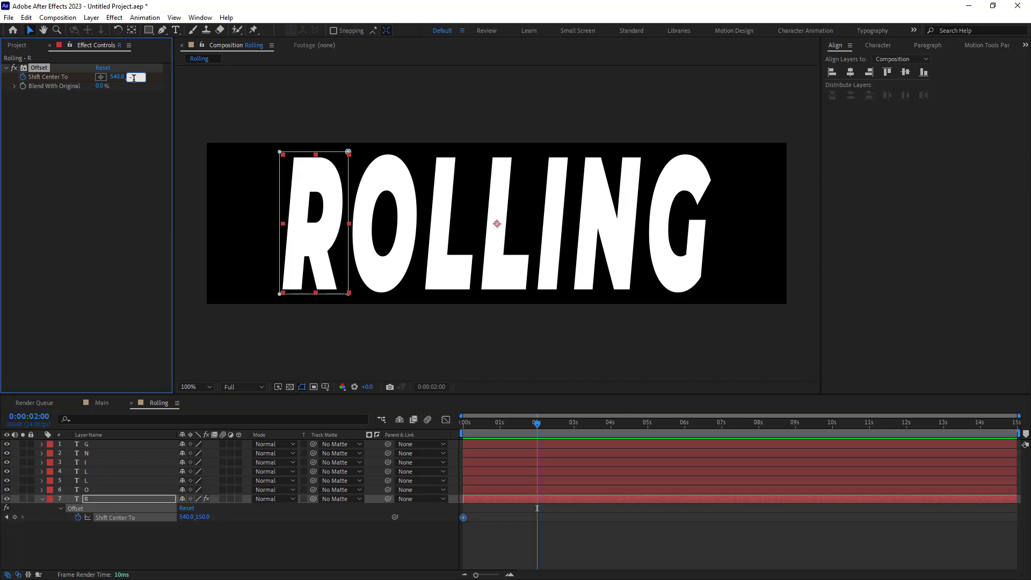
text(-2500)
key(Return)
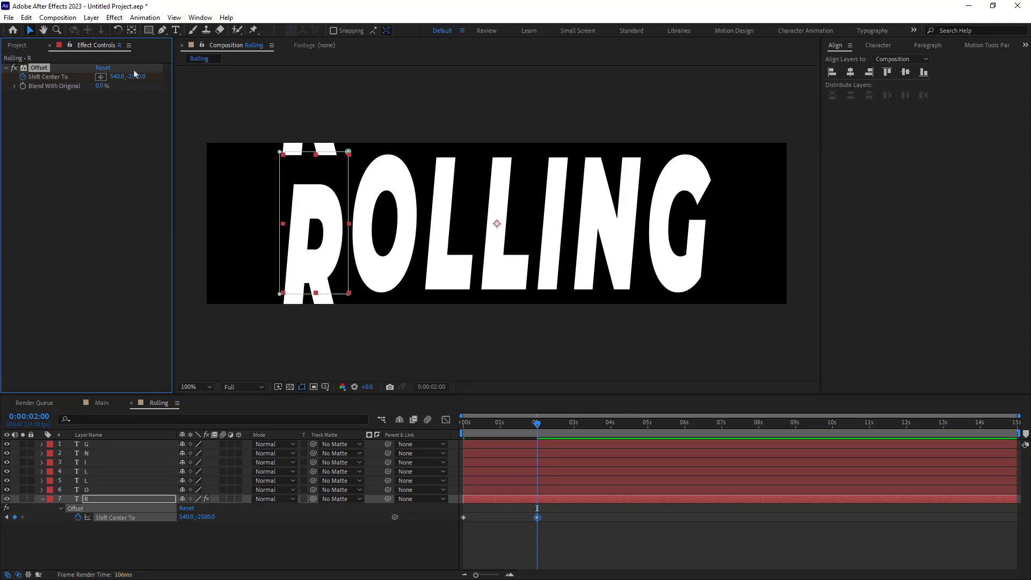
drag(545, 425, 423, 445)
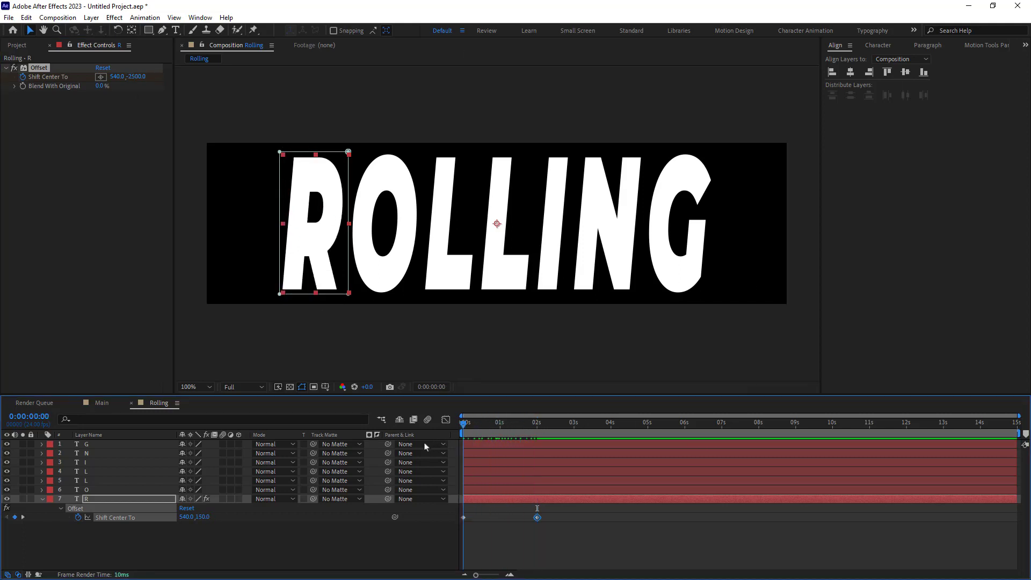
key(space)
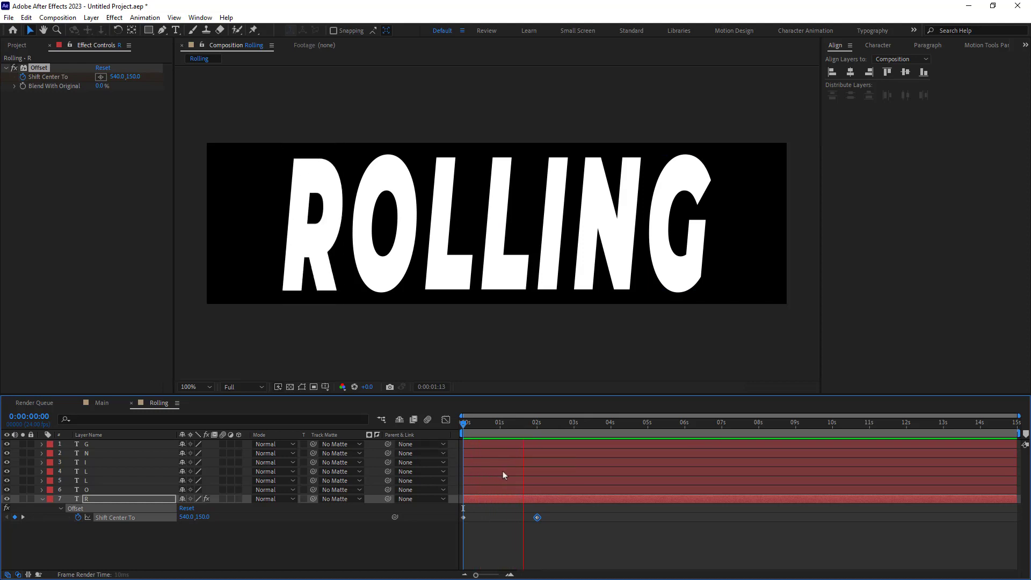
Step: Set the R layer's Shift Center To vertical value to -2545 at 2 seconds to level the letter with its neighbours
key(space)
drag(559, 424, 537, 424)
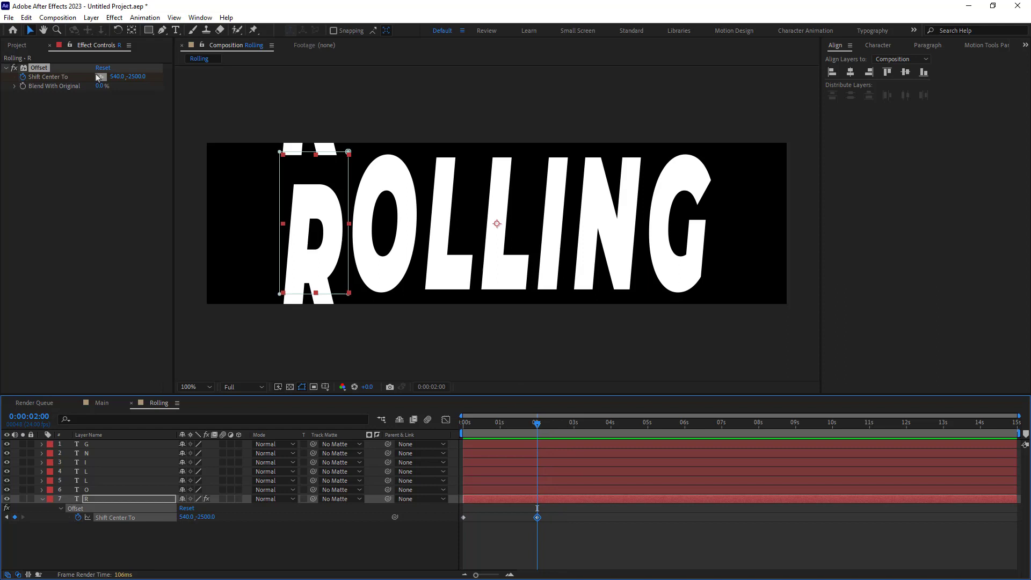
drag(135, 81, 107, 83)
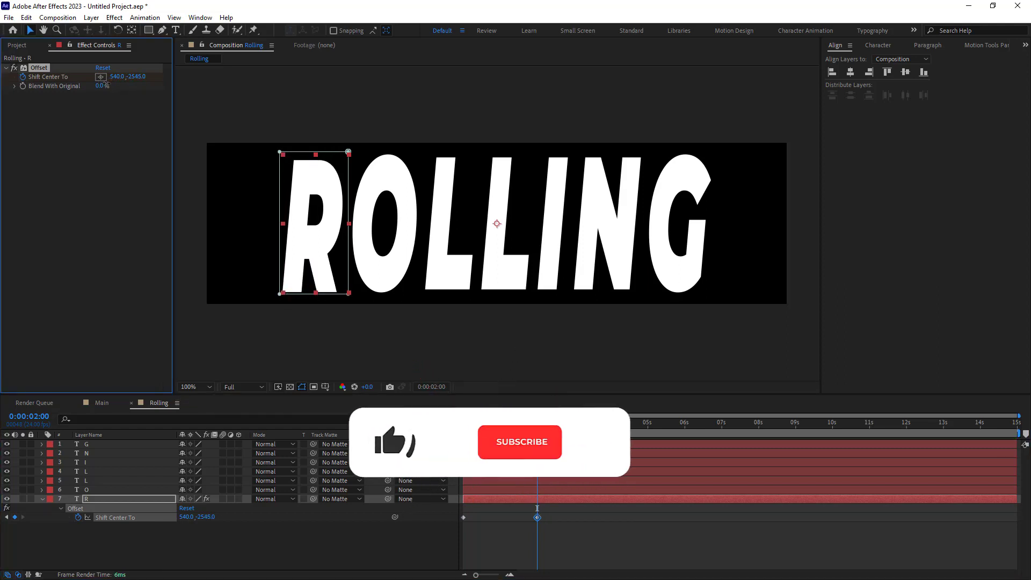
click(537, 422)
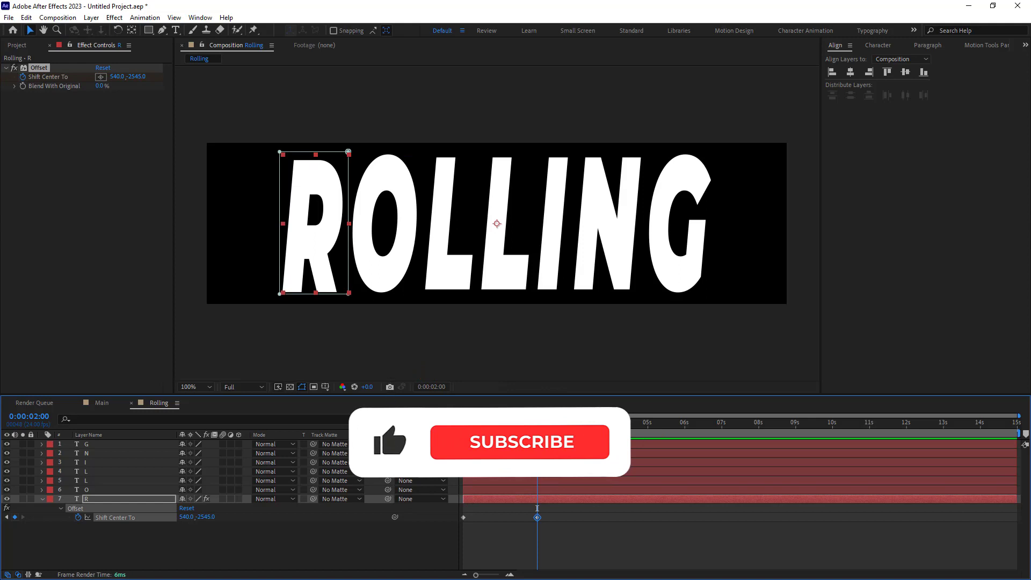
Step: Place a horizontal ruler guide along the letters' baseline and match the R to it with a Shift Center To vertical value of -2549 at 2 seconds
key(Home)
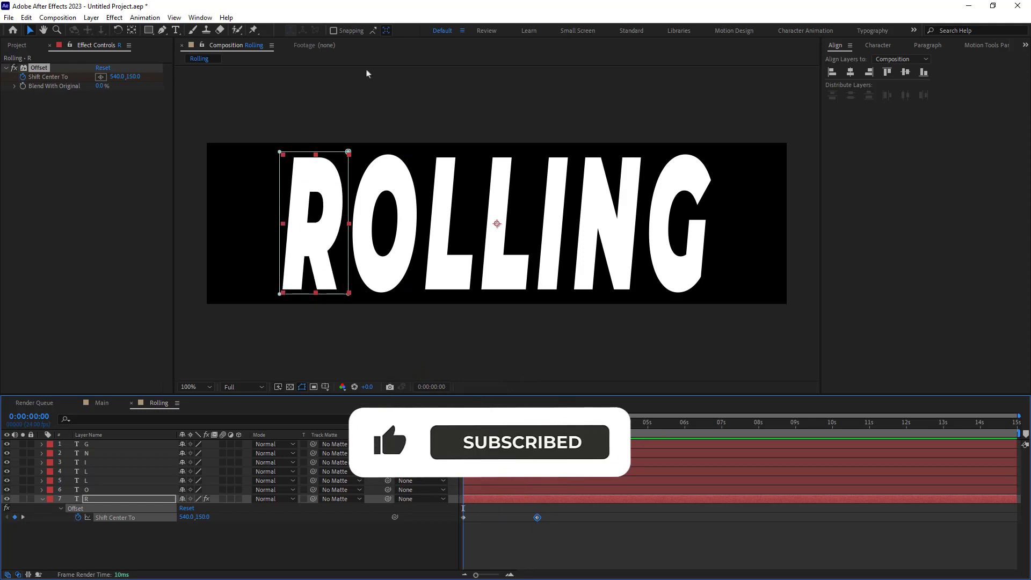
key(ctrl+r)
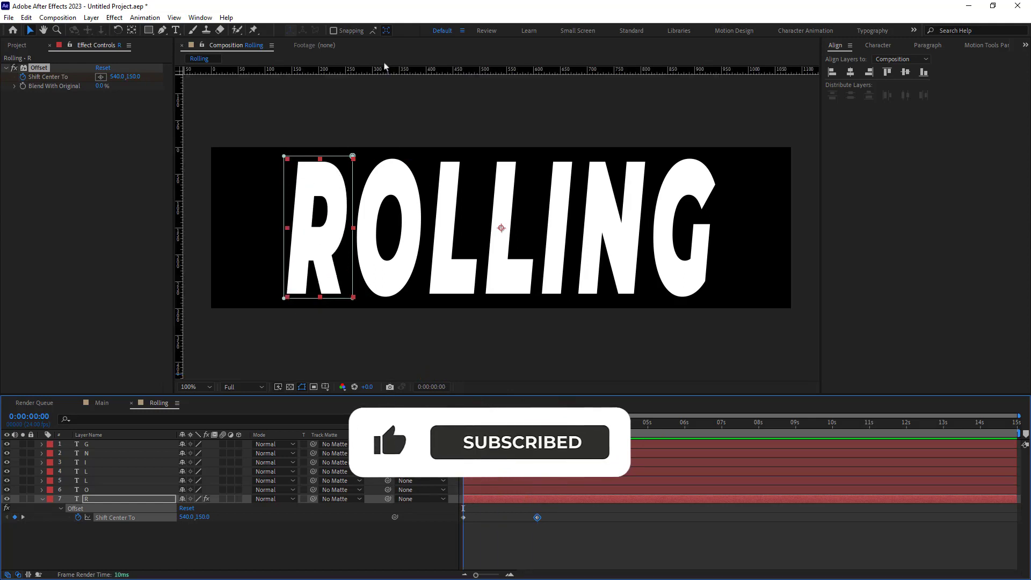
drag(386, 71, 369, 294)
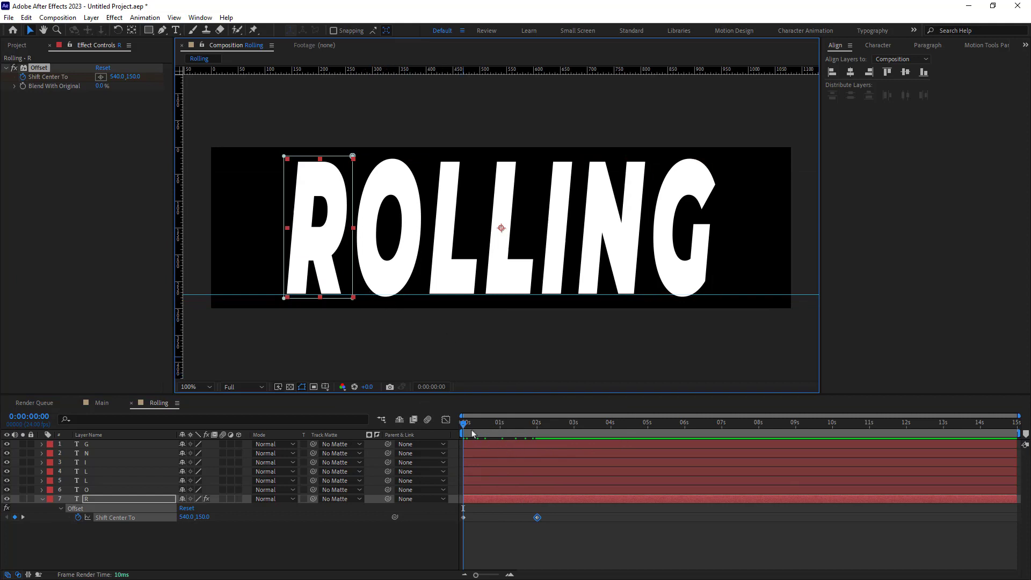
drag(465, 423, 535, 456)
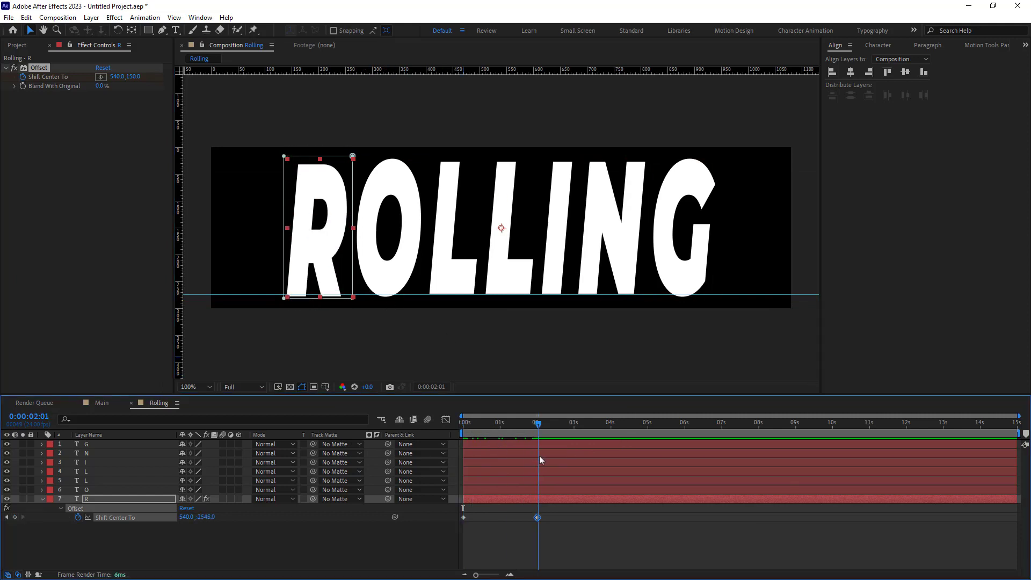
drag(134, 76, 135, 78)
Step: Apply Easy Ease to both R keyframes and shape the speed graph for a sharp start and a long slow-down
drag(576, 528, 461, 514)
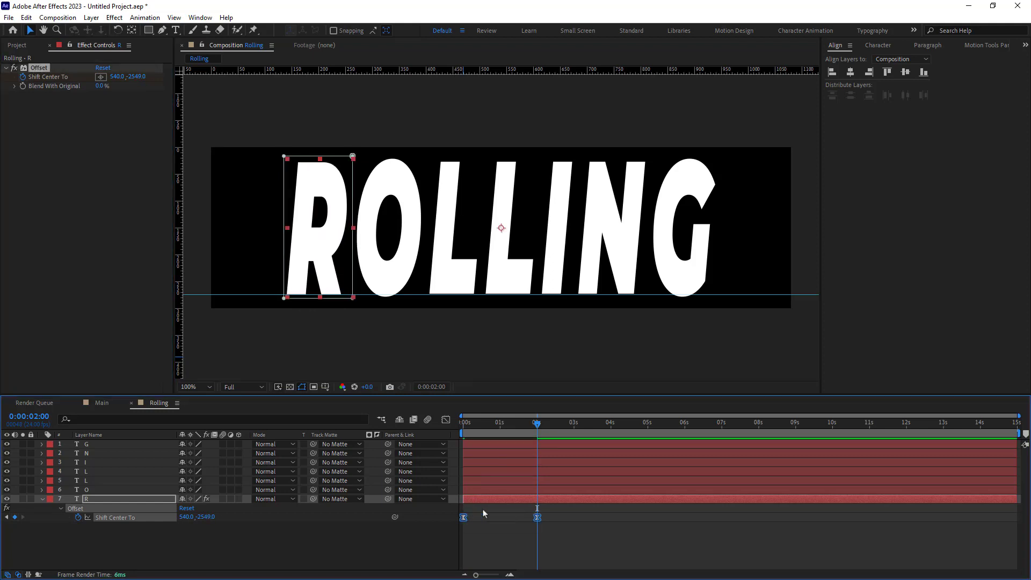
key(shift+F3)
click(712, 564)
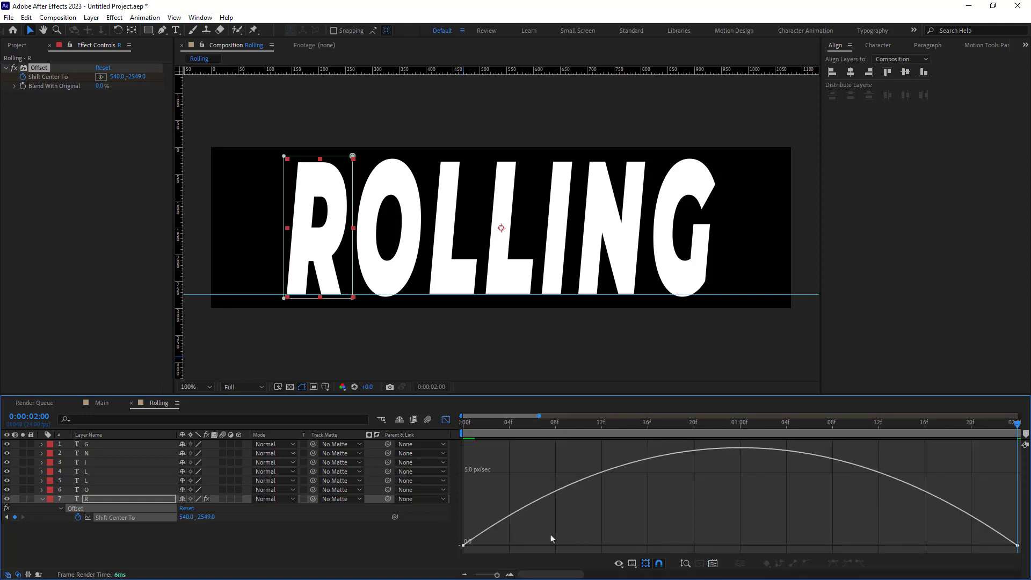
click(1017, 545)
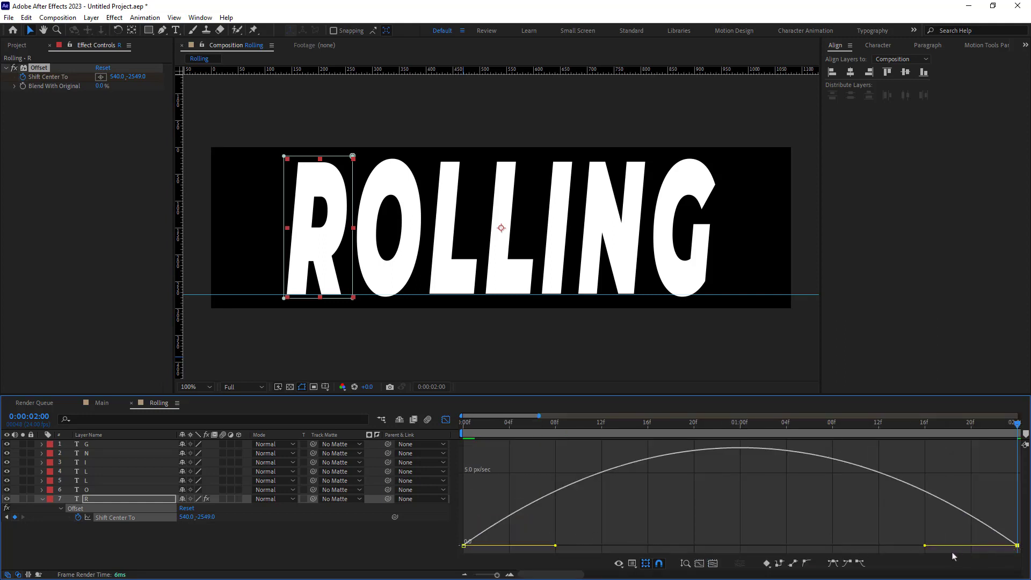
drag(924, 545, 740, 545)
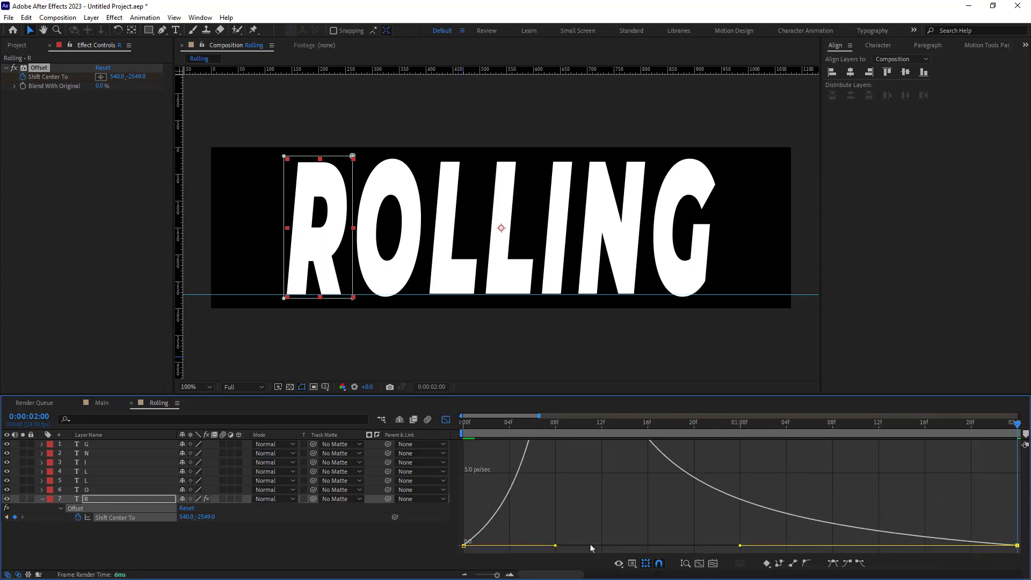
drag(557, 547, 454, 549)
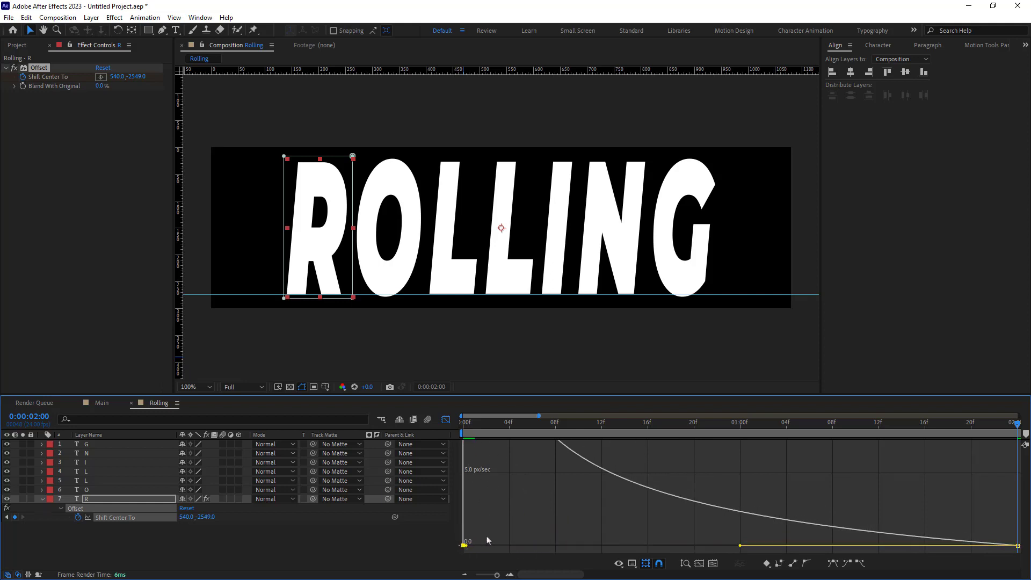
key(shift+F3)
Step: Preview the eased R roll from the start and check the letter at 2 seconds
key(space)
key(space)
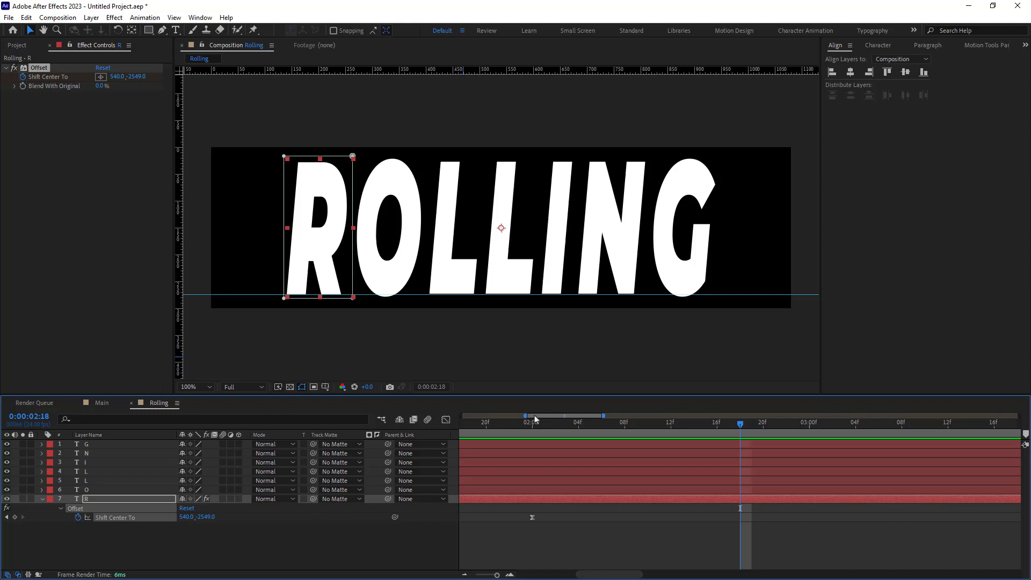
drag(526, 415, 349, 406)
key(Home)
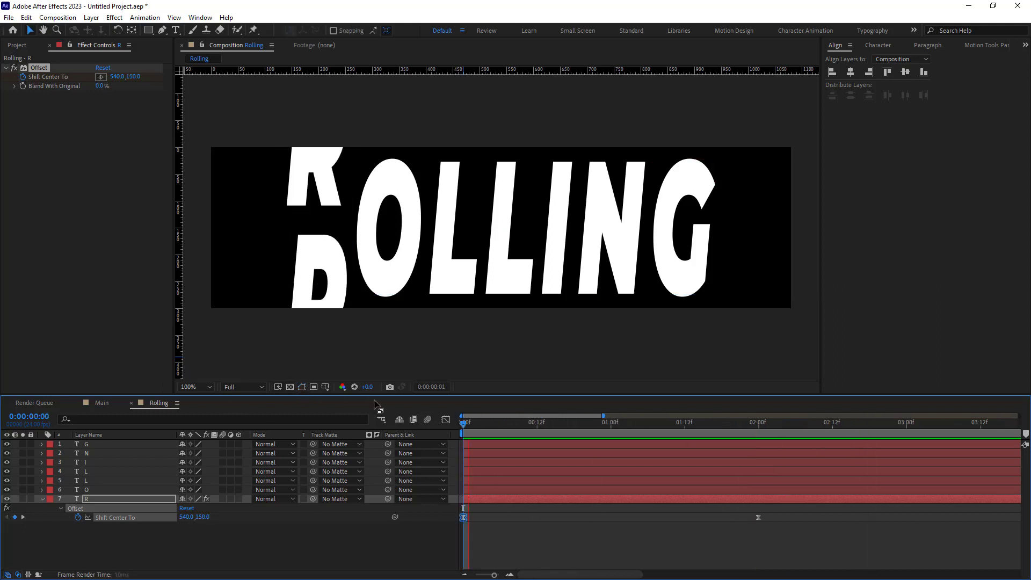
key(space)
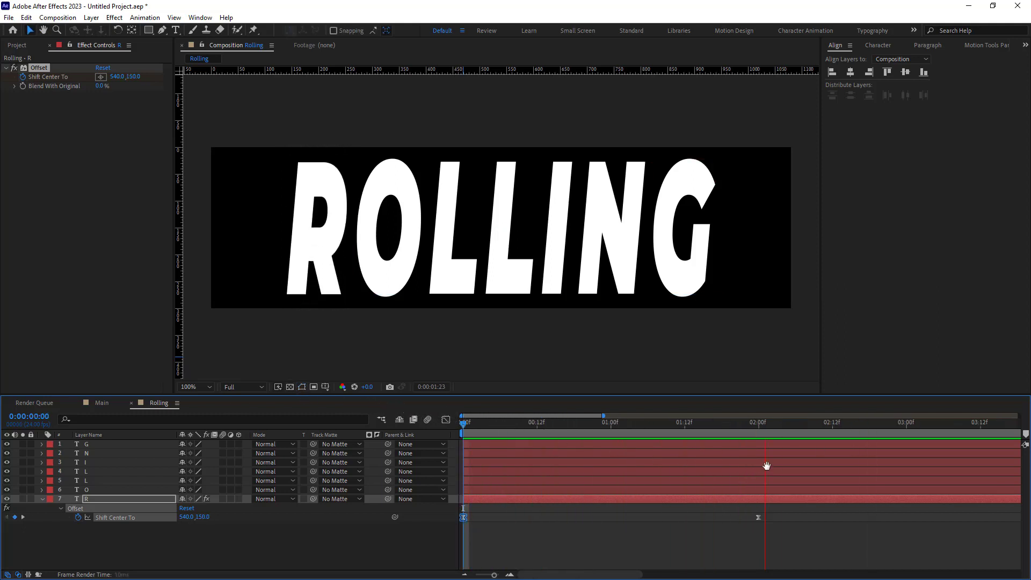
key(space)
drag(785, 426, 758, 427)
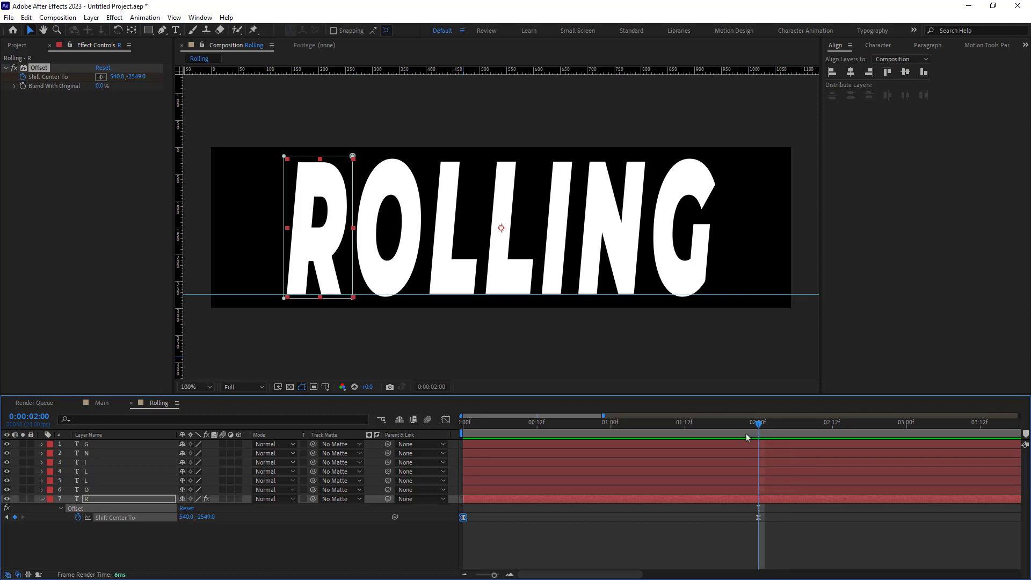
Step: Copy the R layer's Offset effect and paste it onto the first L, I and G layers
click(45, 79)
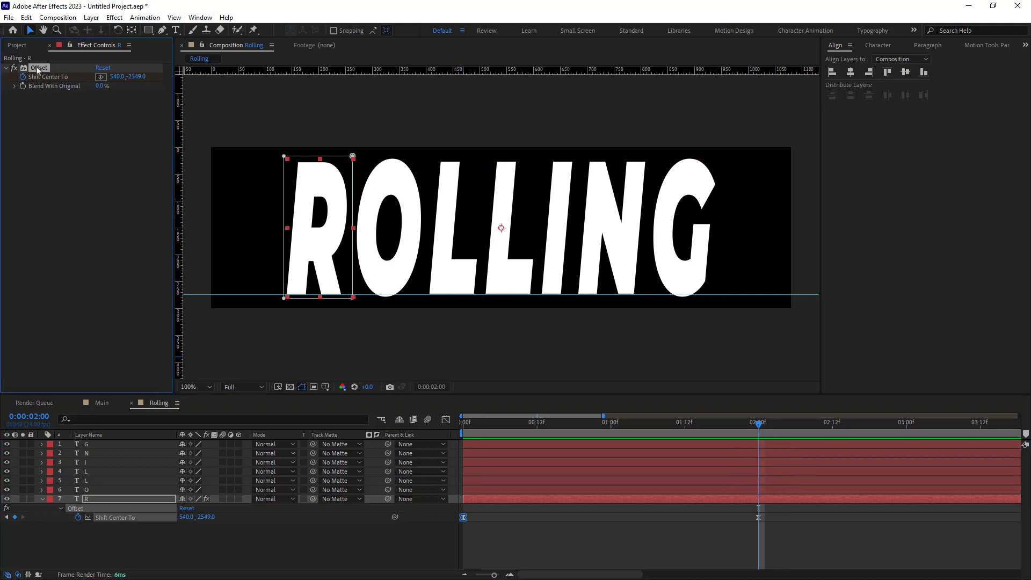
click(88, 485)
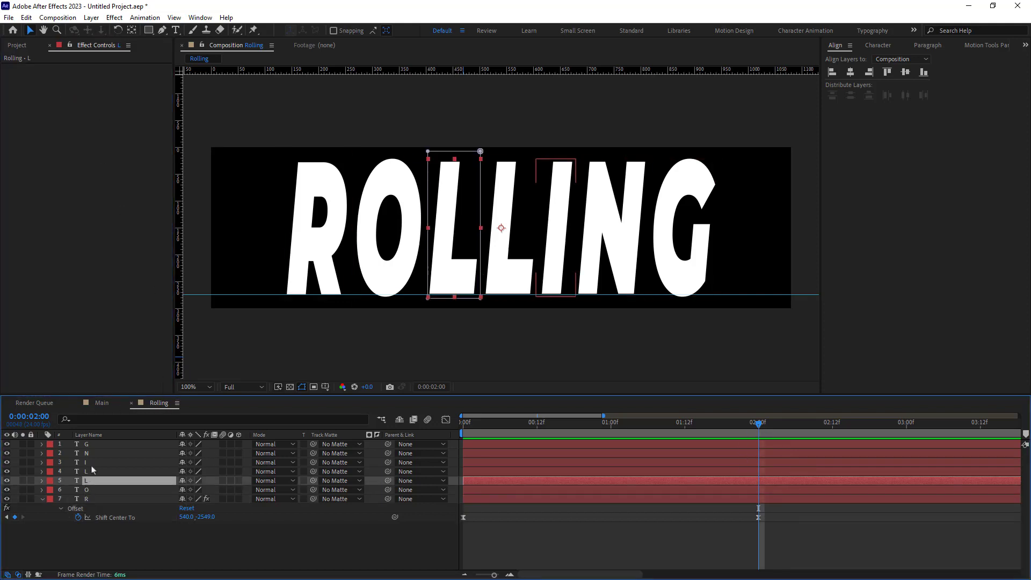
ctrl+click(88, 463)
ctrl+click(89, 444)
key(ctrl+v)
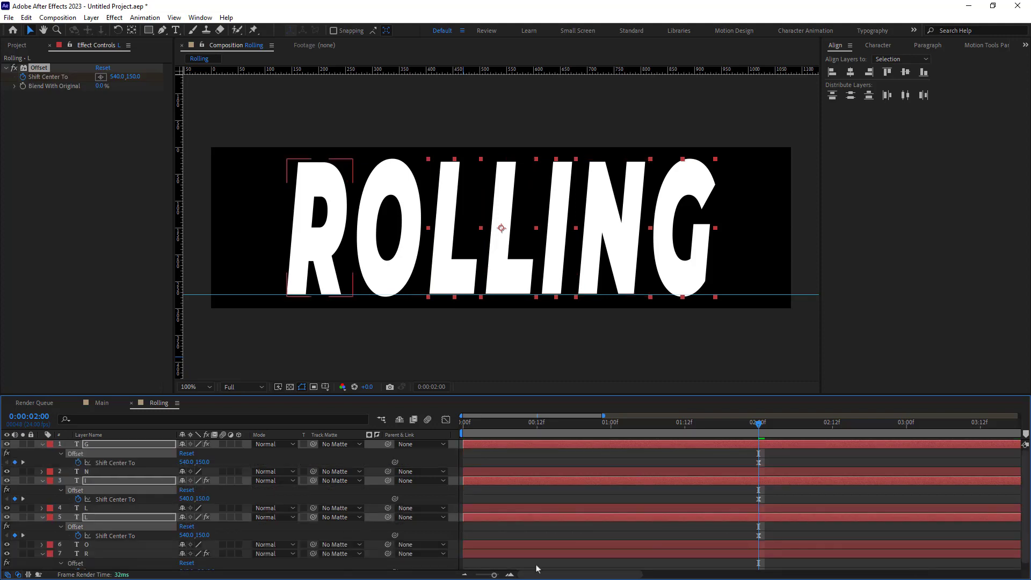
Step: Move the pasted keyframes of the first L, I and G layers to start at 0 seconds and preview the roll
key(semicolon)
drag(634, 462, 465, 539)
key(Home)
scroll(533, 540, down, 1)
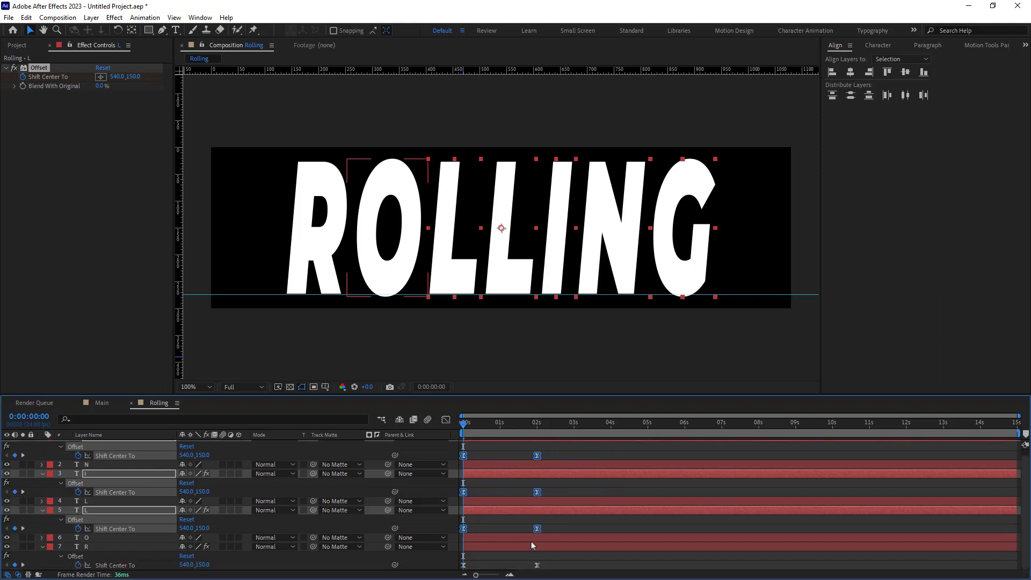
key(space)
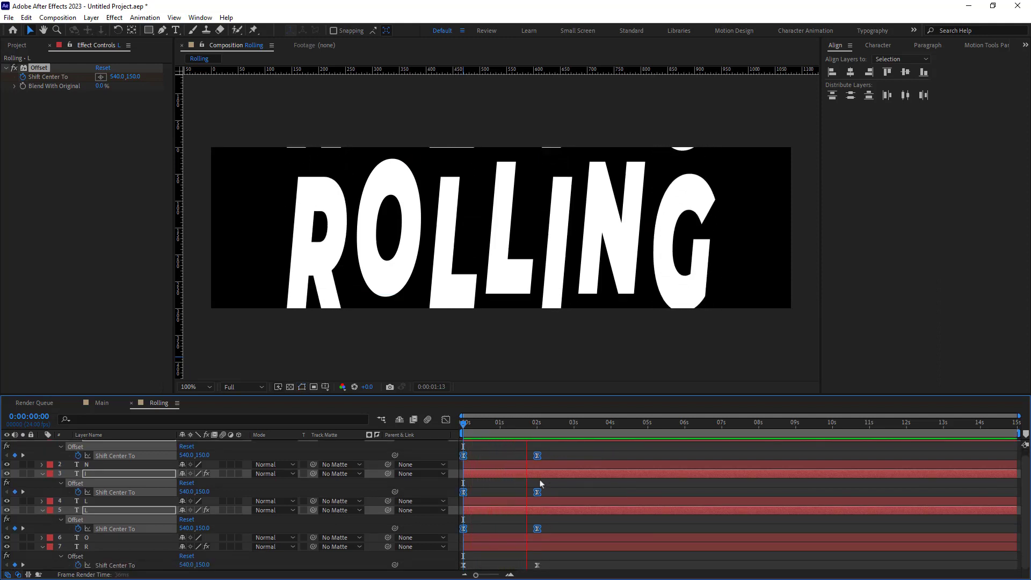
key(space)
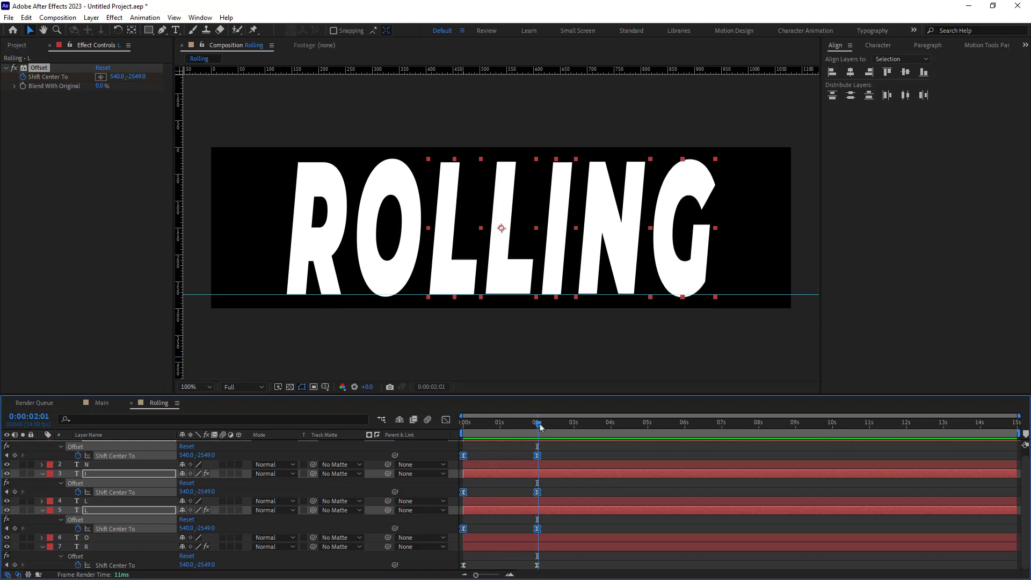
Step: Paste the animated Offset effect onto the O layer at 0 seconds and set its first vertical Shift Center To value to 2
scroll(95, 462, up, 1)
key(u)
key(F2)
click(92, 490)
key(ctrl+v)
click(135, 77)
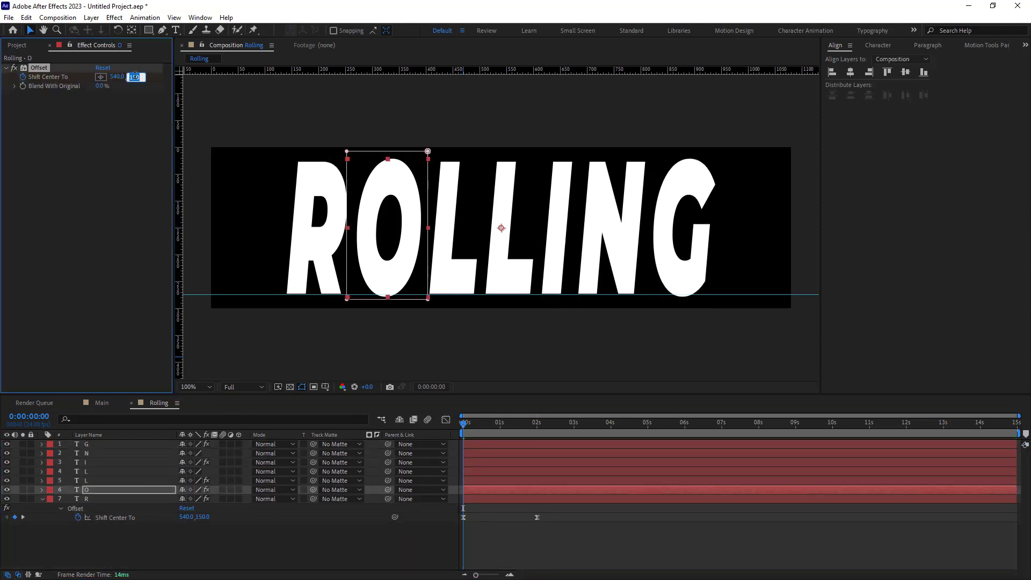
Step: Set the O layer's Shift Center To vertical value to 2549 at 2 seconds so it rolls opposite to the R
click(91, 493)
drag(463, 423, 537, 443)
click(537, 517)
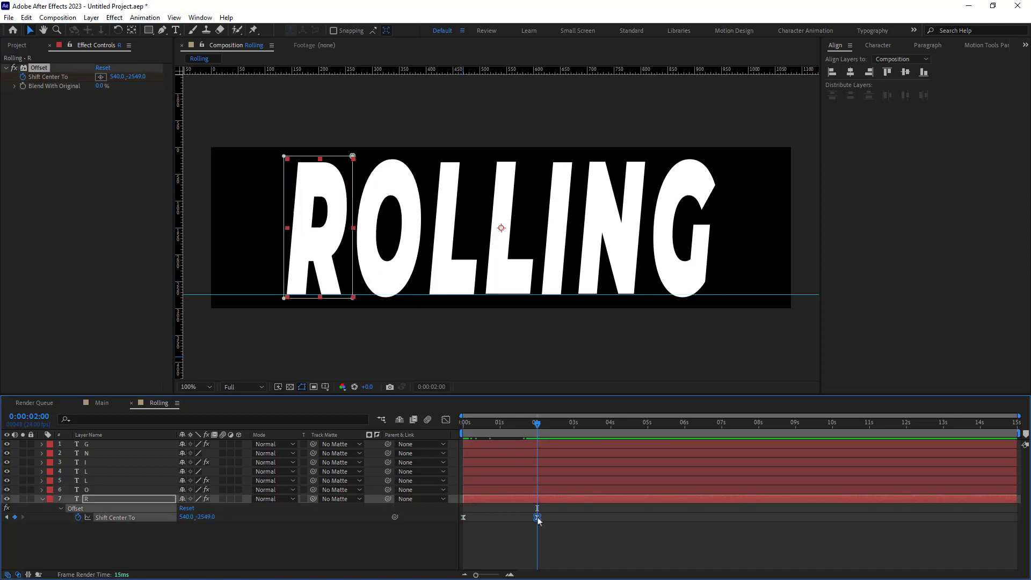
click(123, 489)
key(u)
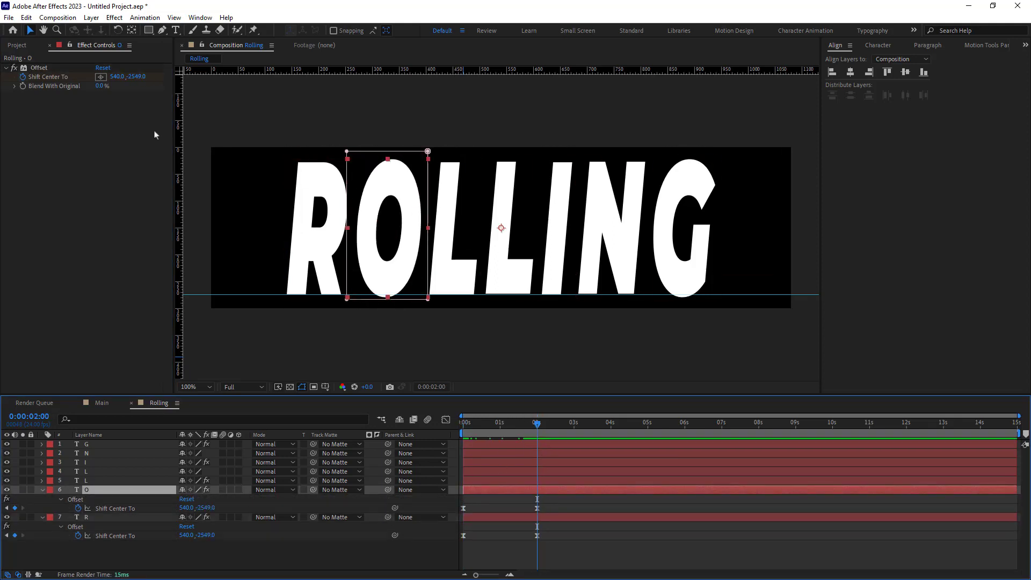
click(133, 77)
text(2549)
key(Return)
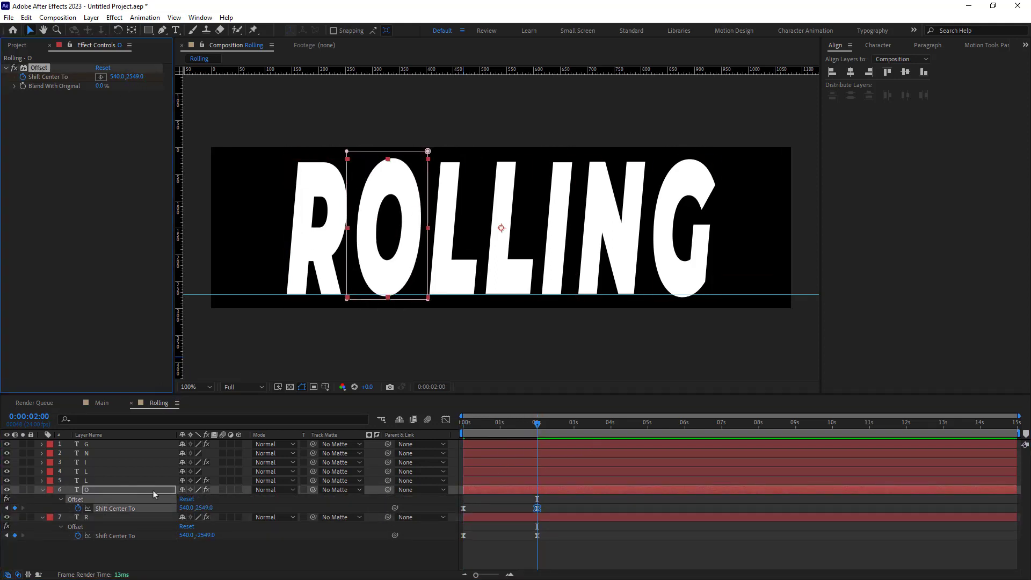
Step: Copy the O layer's Offset effect and paste it onto the second L, N and G layers
click(95, 471)
ctrl+click(95, 444)
ctrl+click(94, 453)
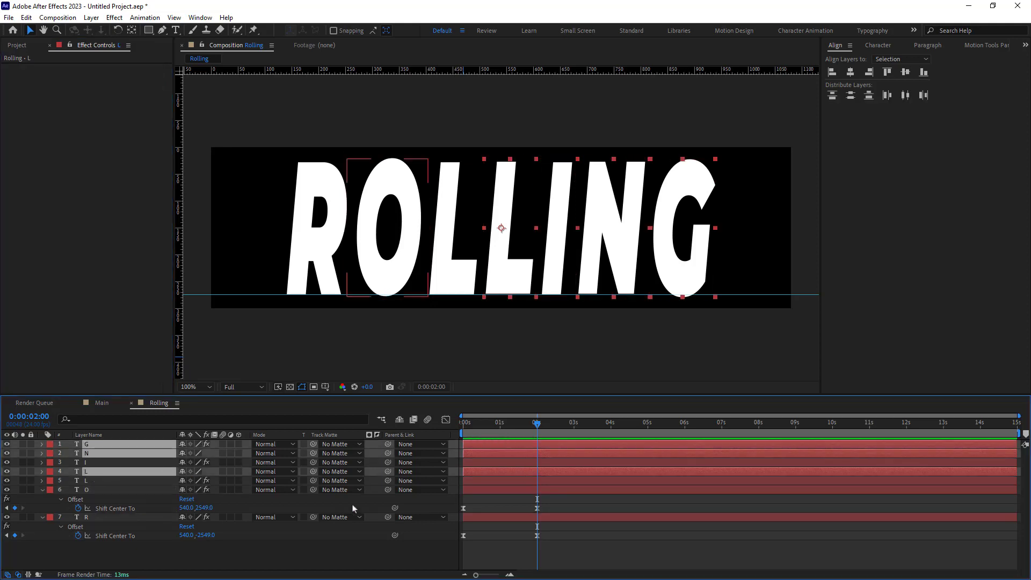
key(ctrl+v)
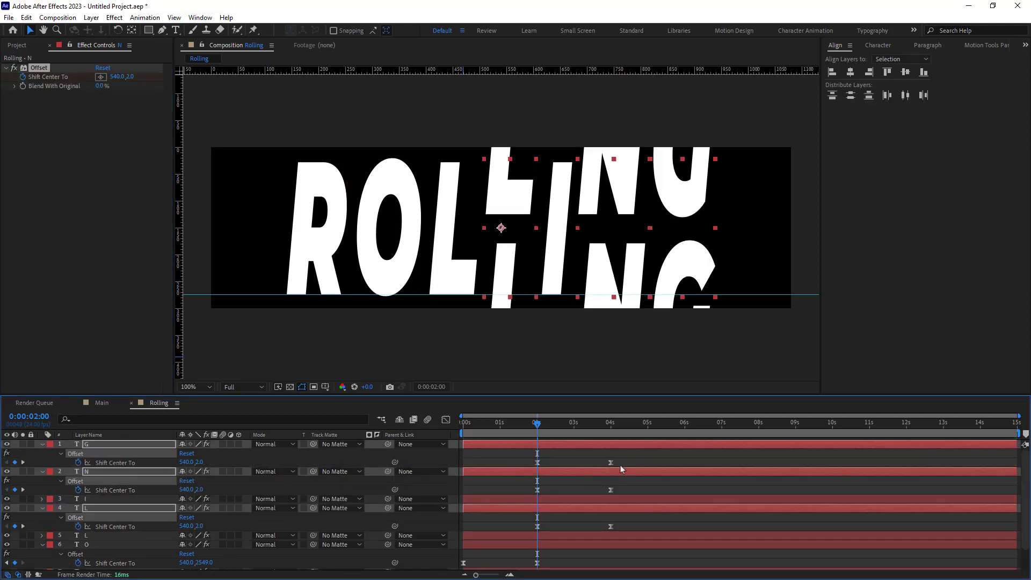
Step: Move the pasted keyframes of the second L, N and G layers to start at 0 seconds and preview the whole word rolling
drag(622, 460, 463, 527)
drag(537, 424, 463, 424)
scroll(477, 267, down, 2)
key(space)
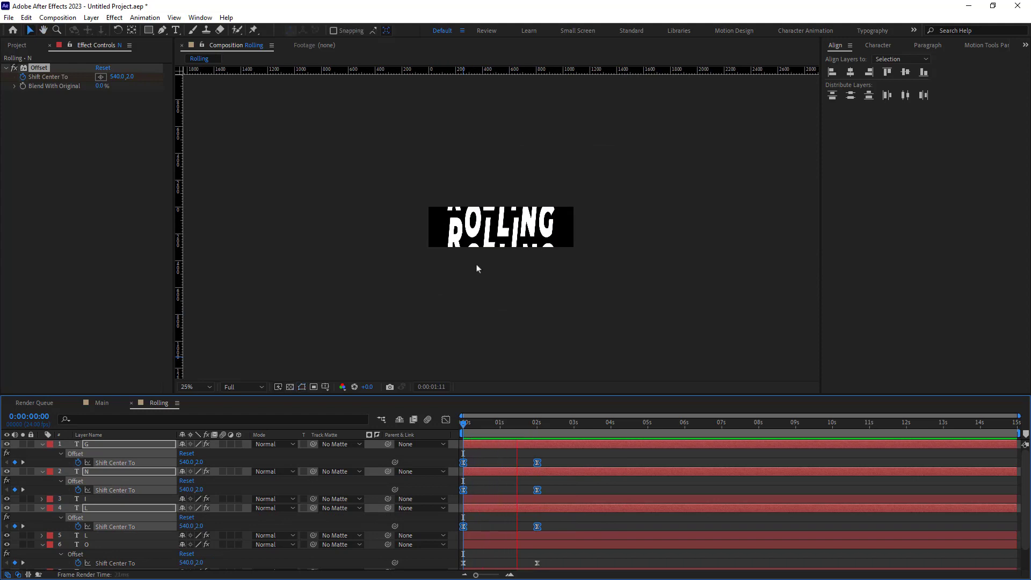
key(space)
scroll(593, 304, up, 2)
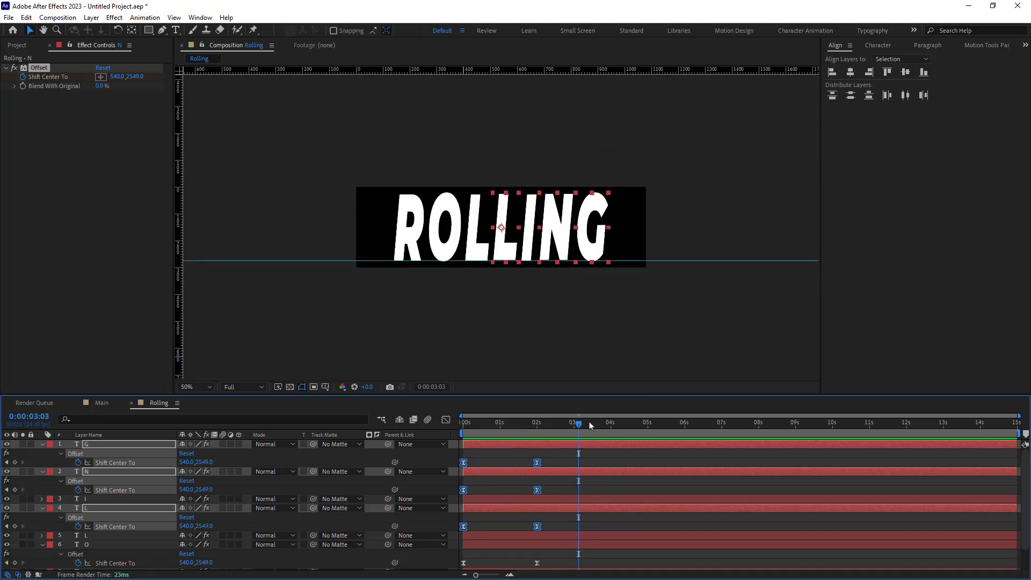
Step: Return to 0 seconds and collapse the properties of all seven letter layers
drag(590, 425, 463, 424)
key(ctrl+a)
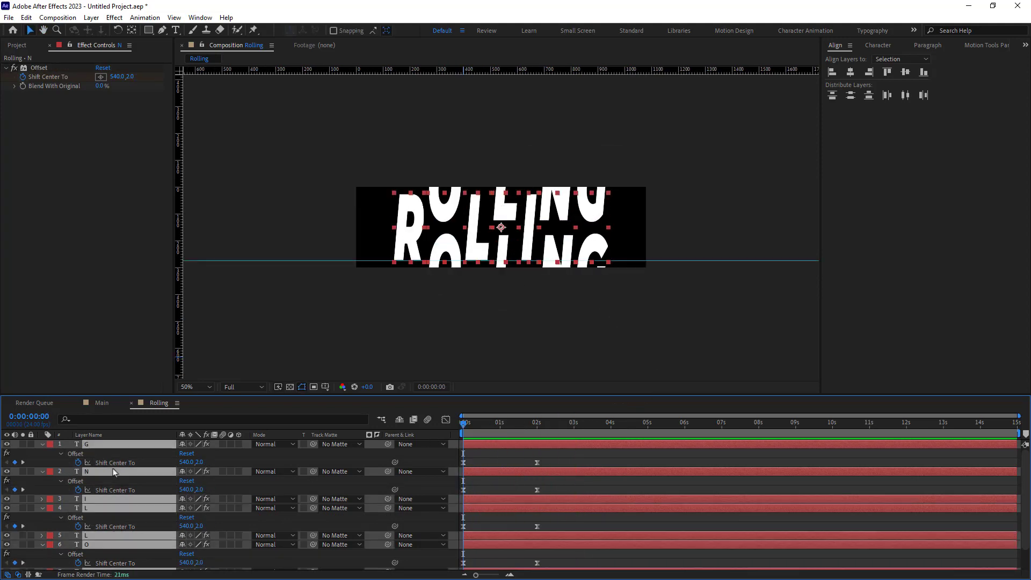
key(u)
click(147, 520)
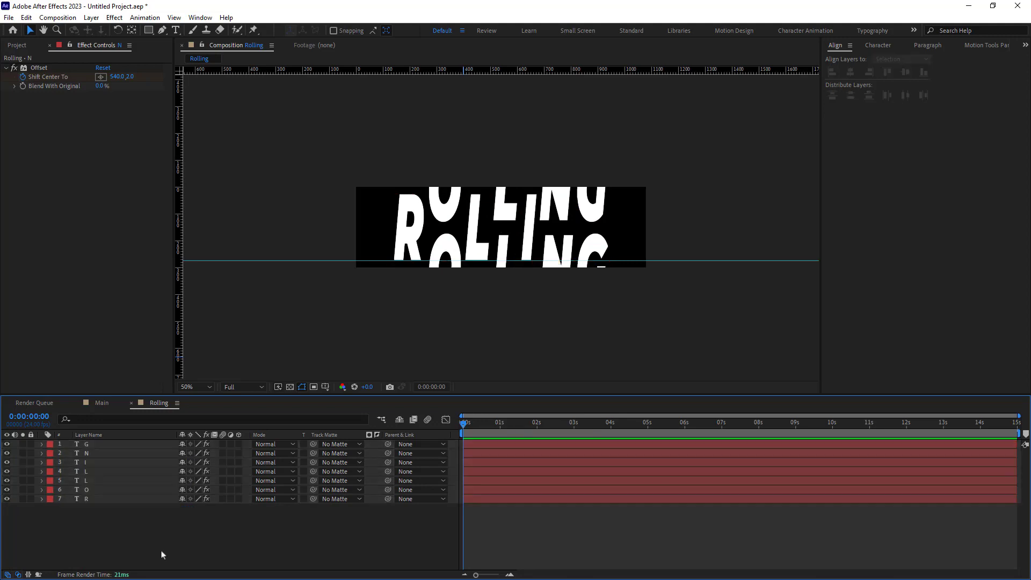
Step: Add an adjustment layer above the letter layers and rename it Style
right_click(134, 527)
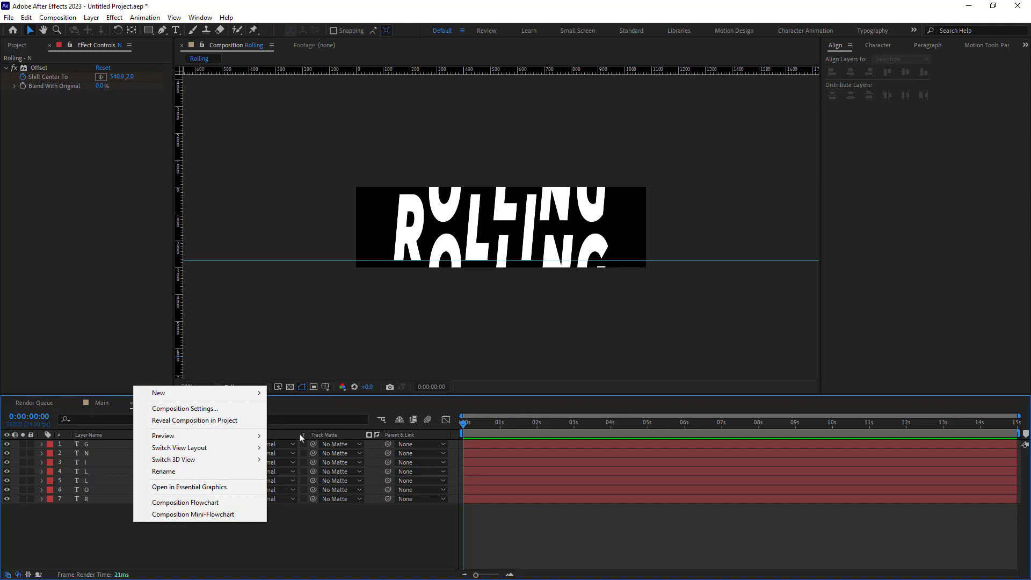
mouse_move(214, 393)
click(296, 479)
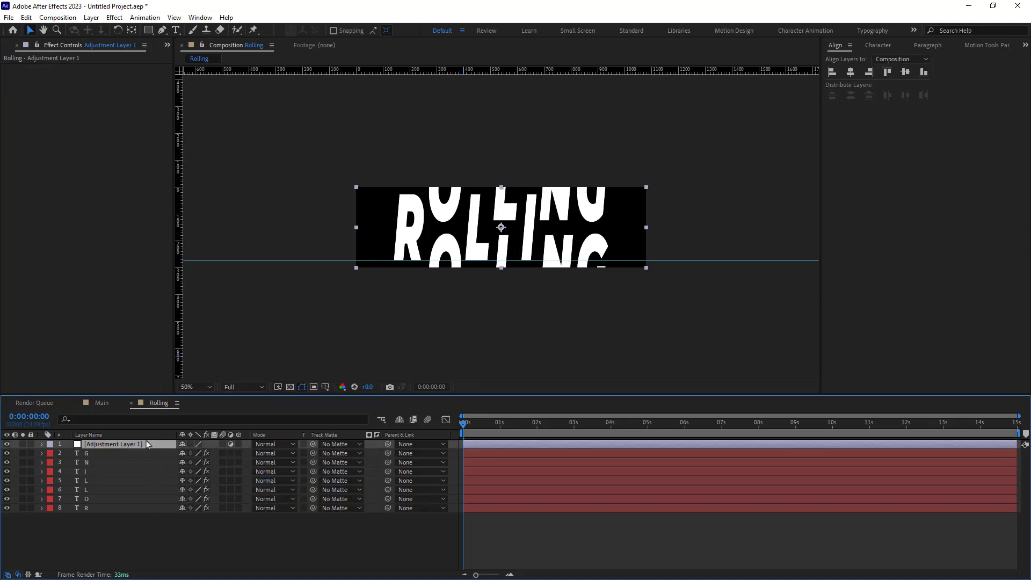
key(Return)
text(Styu)
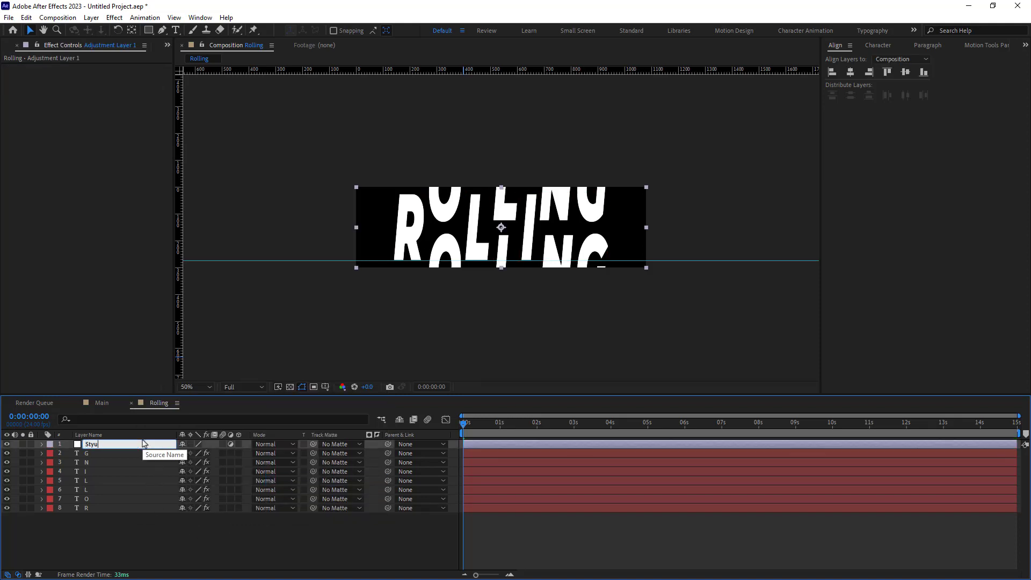
text(le)
key(Return)
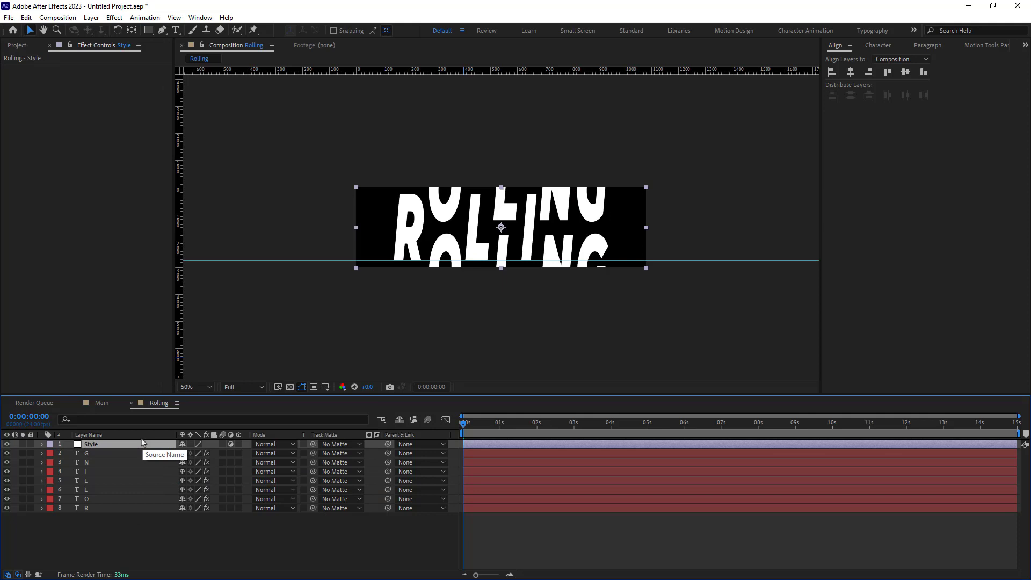
Step: Apply CC Grid Wipe to the Style layer and keyframe its Completion at 100% at 0 seconds
click(114, 17)
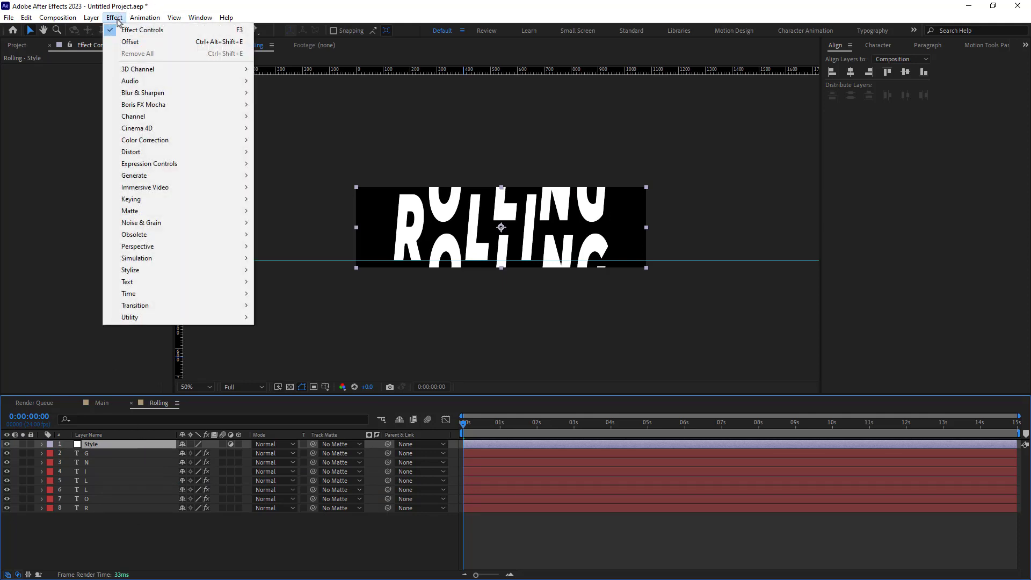
mouse_move(184, 306)
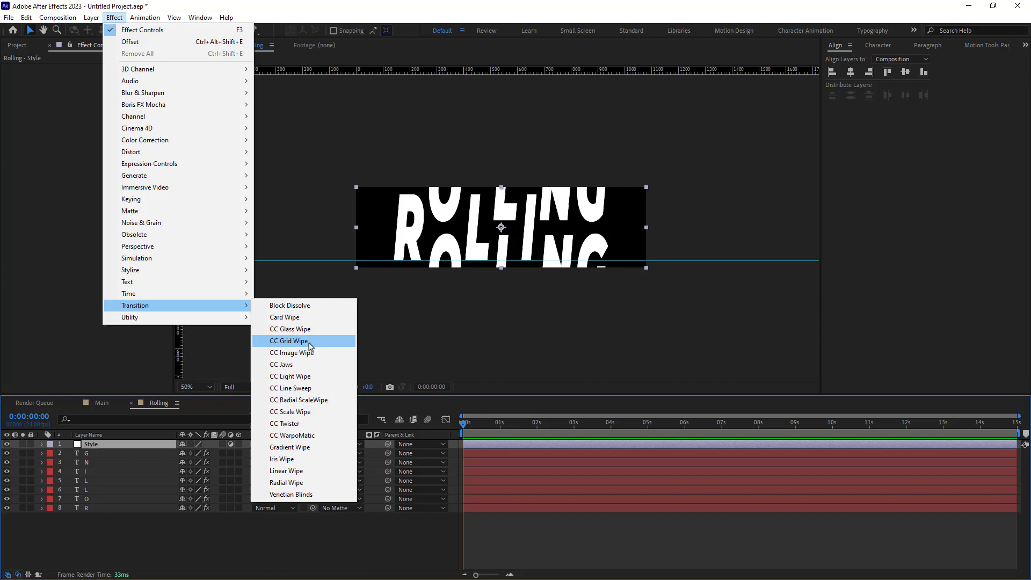
click(309, 342)
drag(102, 81, 162, 88)
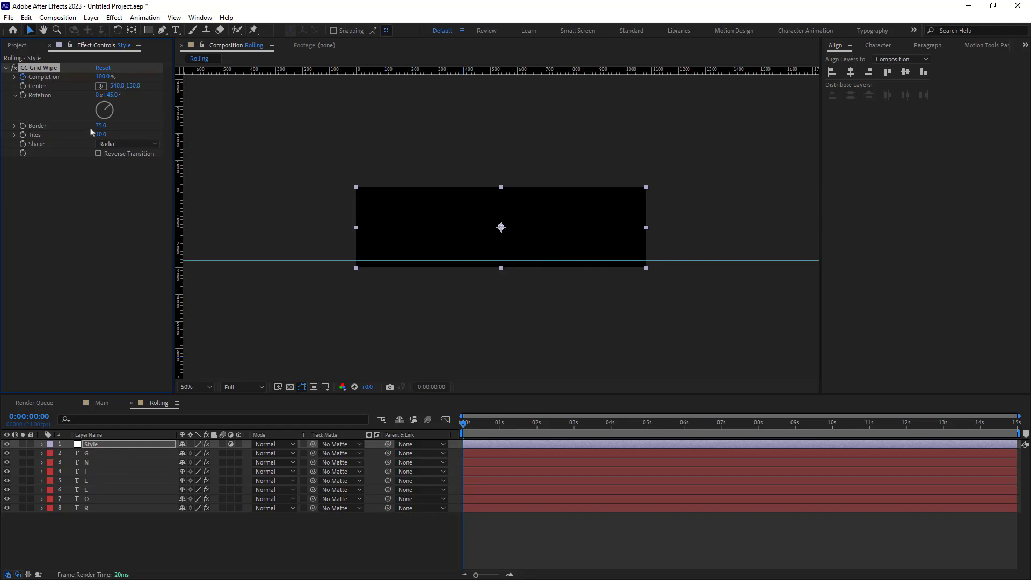
Step: Set CC Grid Wipe Completion to 0% at frame 5 and apply Easy Ease to both Completion keyframes
key(Page_Down)
key(Page_Down)
key(Page_Down)
key(Page_Down)
key(Page_Down)
drag(101, 77, 37, 76)
key(u)
drag(483, 458, 451, 468)
key(F9)
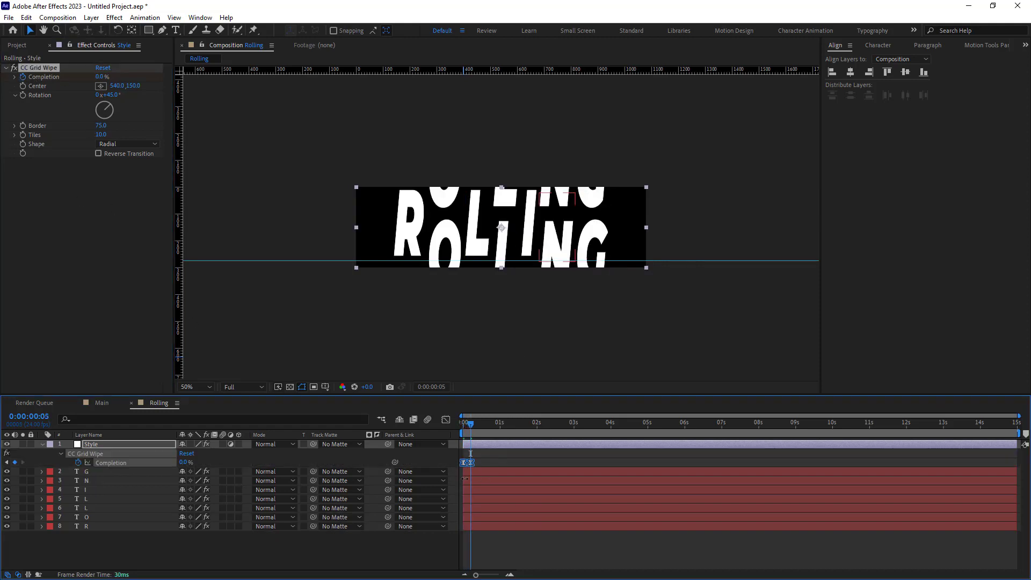
Step: Reshape the speed curve of the two Completion keyframes in the graph editor
key(shift+F3)
click(682, 562)
drag(553, 449, 478, 449)
key(shift+F3)
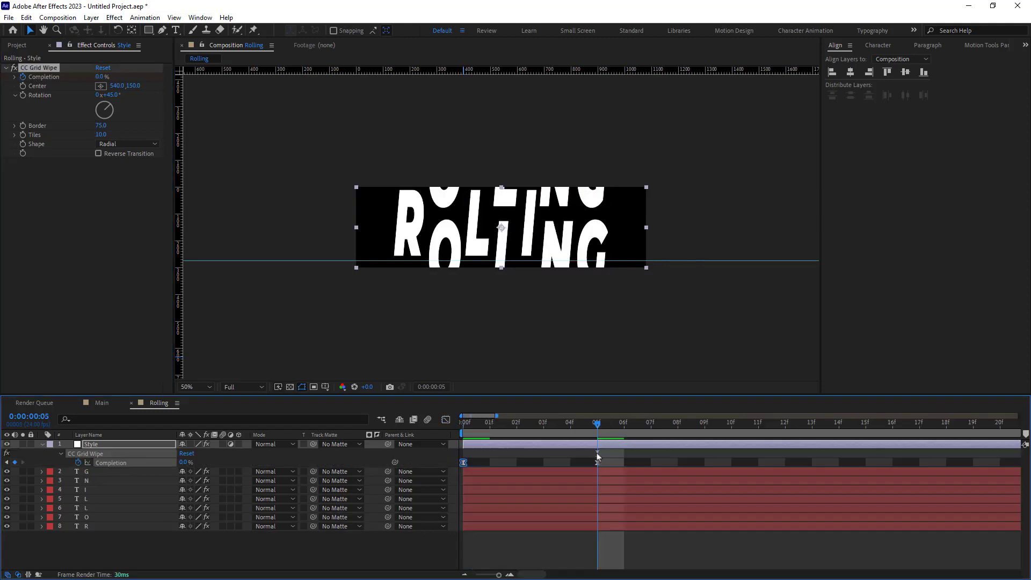
Step: Move the end Completion keyframe a few frames beyond frame 5 to slow the wipe, and preview the animation
drag(597, 424, 452, 433)
key(comma)
key(space)
key(space)
drag(499, 574, 482, 574)
drag(473, 462, 477, 463)
click(463, 426)
key(space)
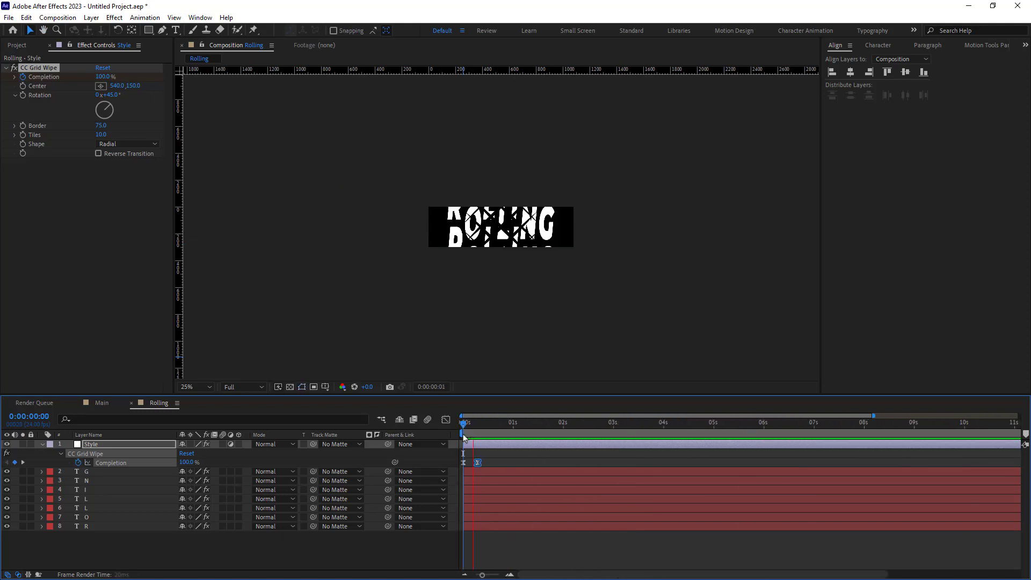
key(space)
scroll(386, 264, up, 1)
drag(525, 425, 480, 431)
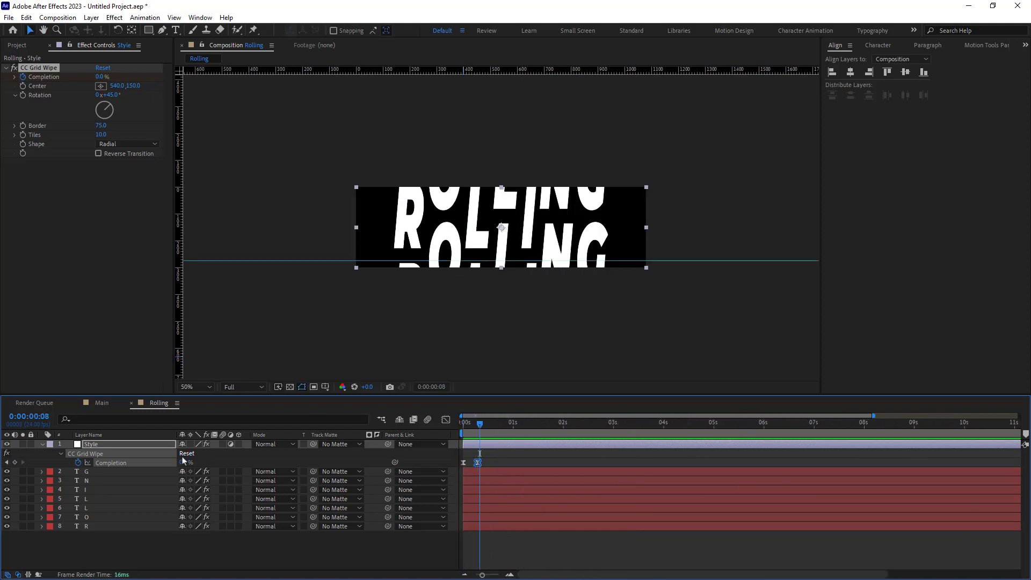
Step: Apply CC Force Motion Blur to the Style layer
key(ctrl+space)
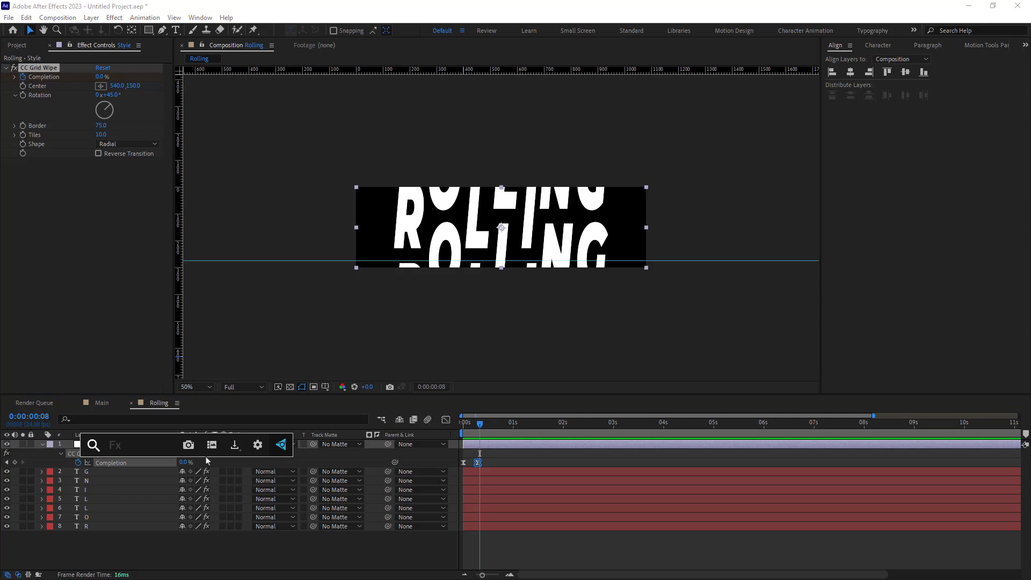
text(fast)
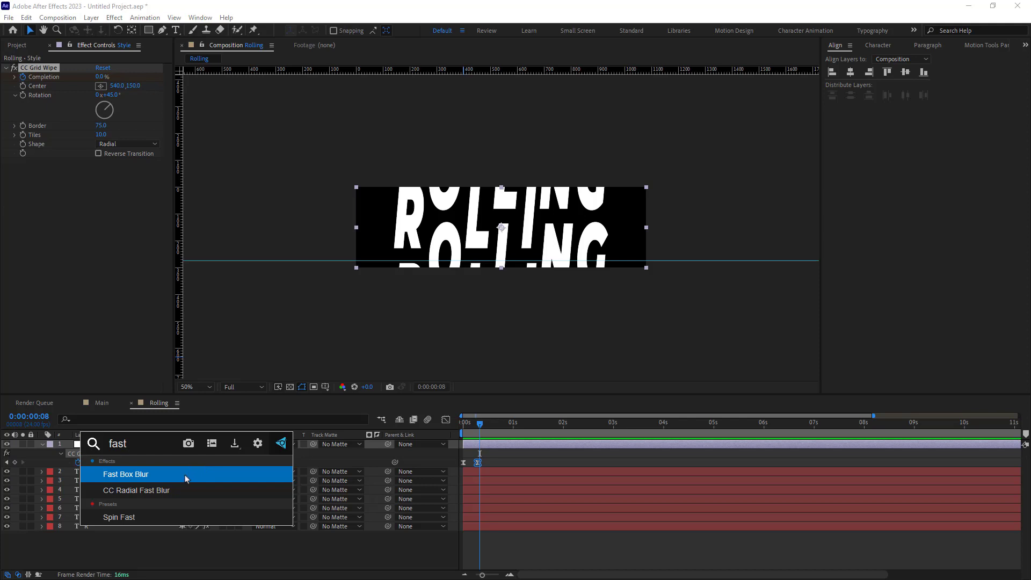
key(ctrl+a)
text(motio)
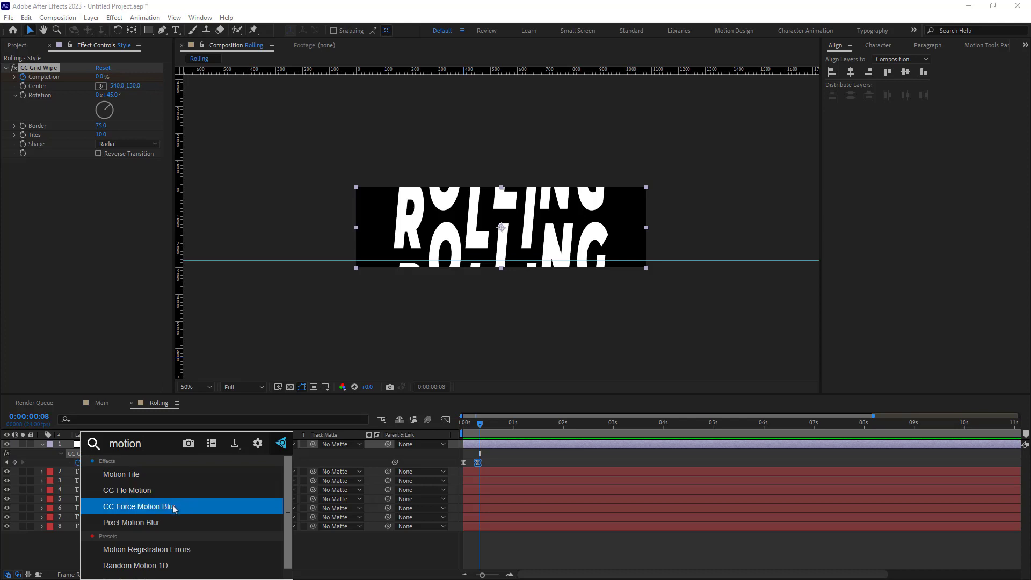
click(175, 508)
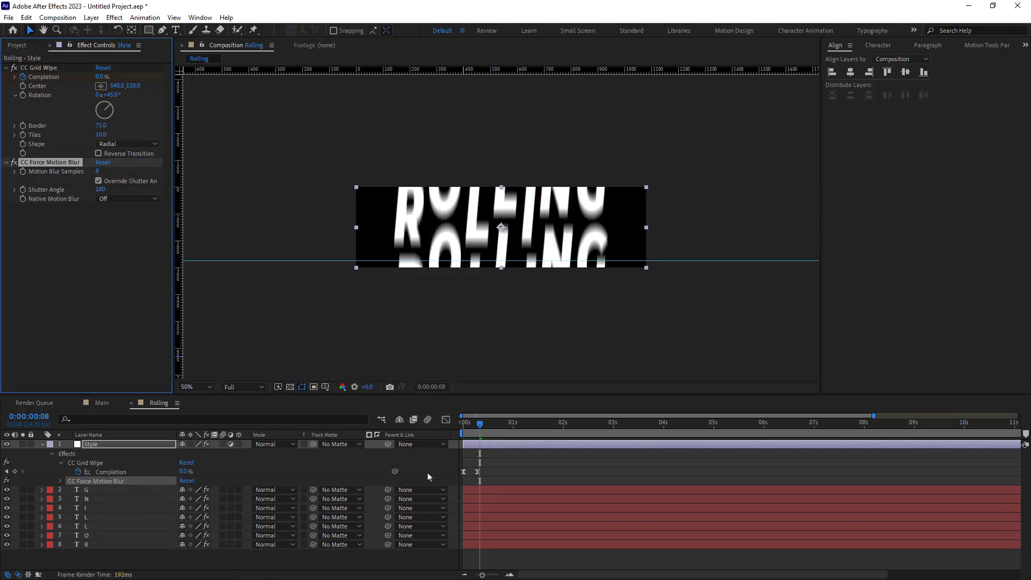
Step: Animate the Style layer's Motion Blur Samples from 8 at 0 seconds to 1 at frame 9
mouse_move(480, 427)
mouse_down()
mouse_move(462, 427)
mouse_move(481, 425)
mouse_up()
click(22, 172)
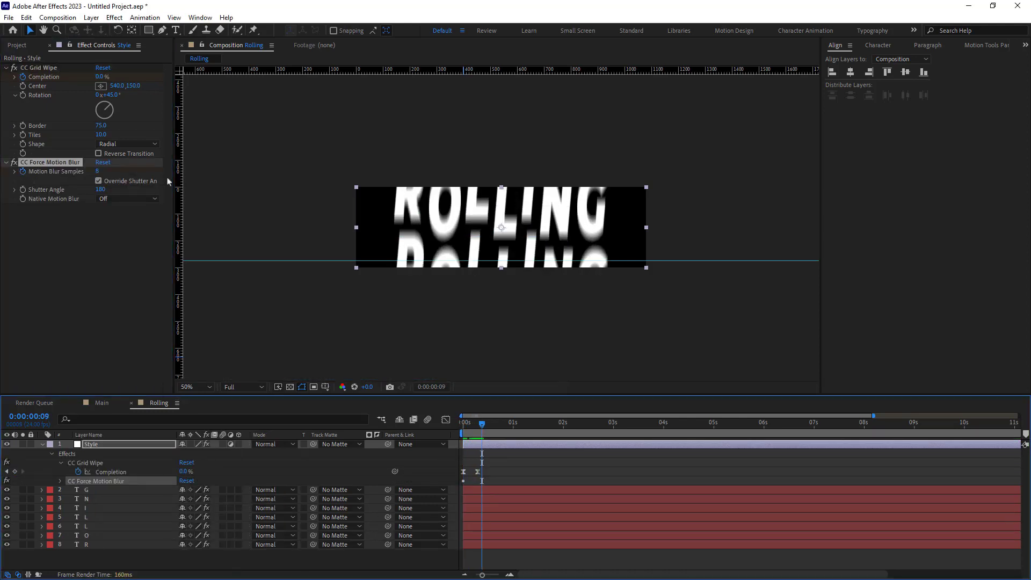
drag(97, 172, 88, 171)
Step: Move the end Completion keyframe to about half a second and preview the grid wipe with motion blur
drag(482, 424, 447, 421)
key(space)
drag(553, 428, 463, 428)
drag(477, 472, 490, 472)
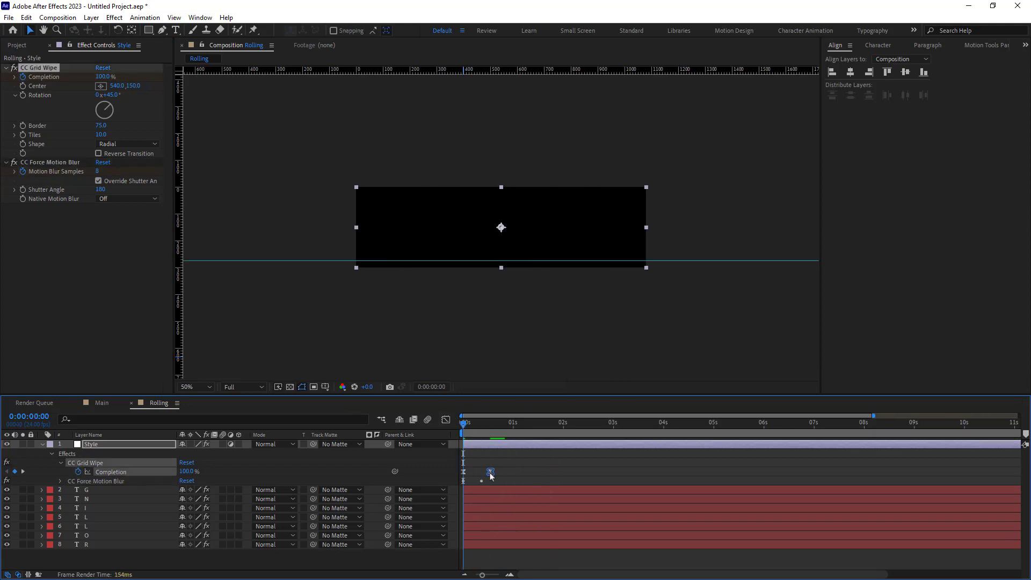
key(space)
key(space)
scroll(508, 322, down, 2)
drag(697, 428, 459, 430)
key(space)
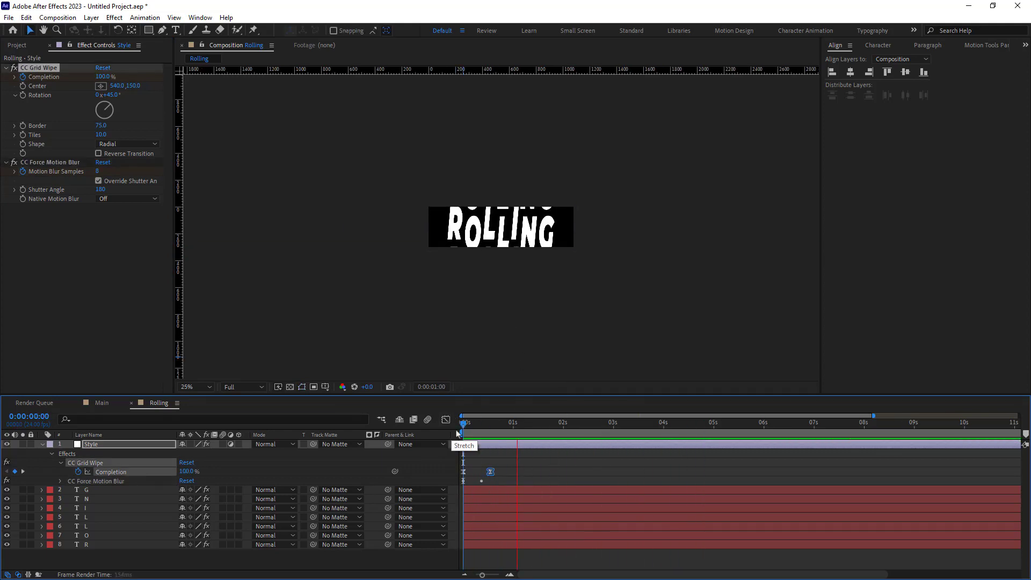
key(space)
Step: Place the Rolling composition in the centre of the Main composition and preview it
click(111, 406)
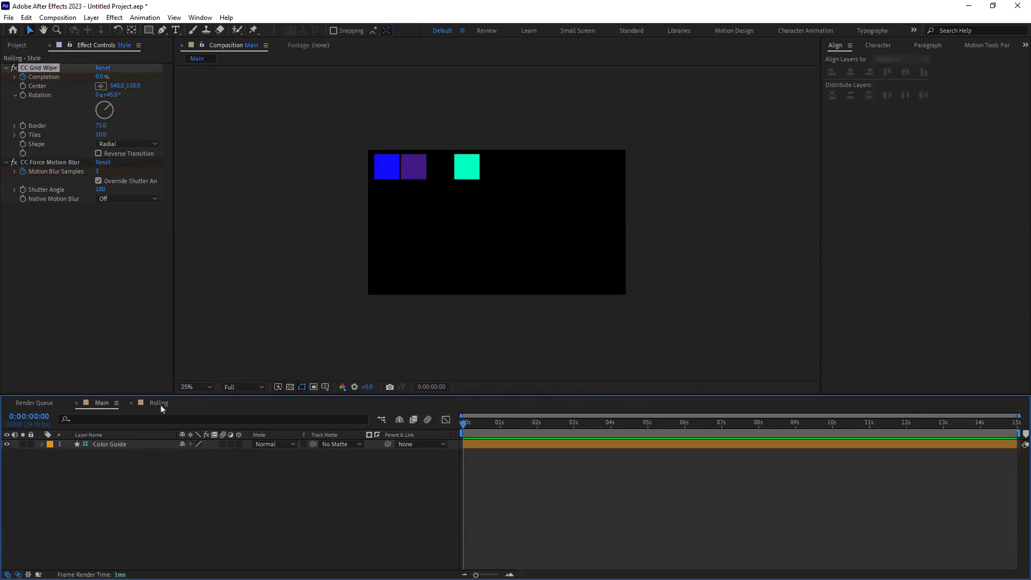
click(16, 46)
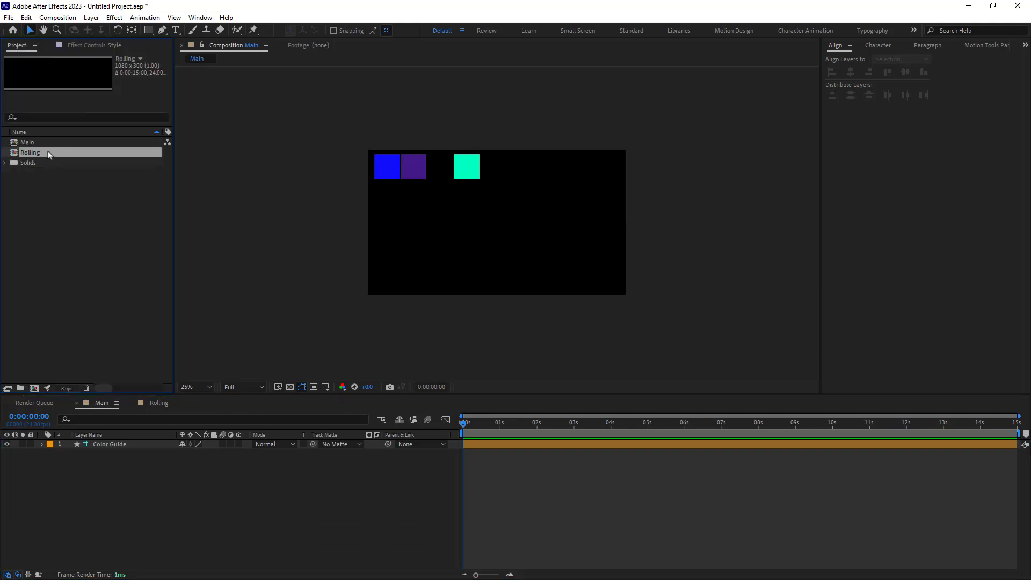
drag(48, 155, 494, 232)
key(space)
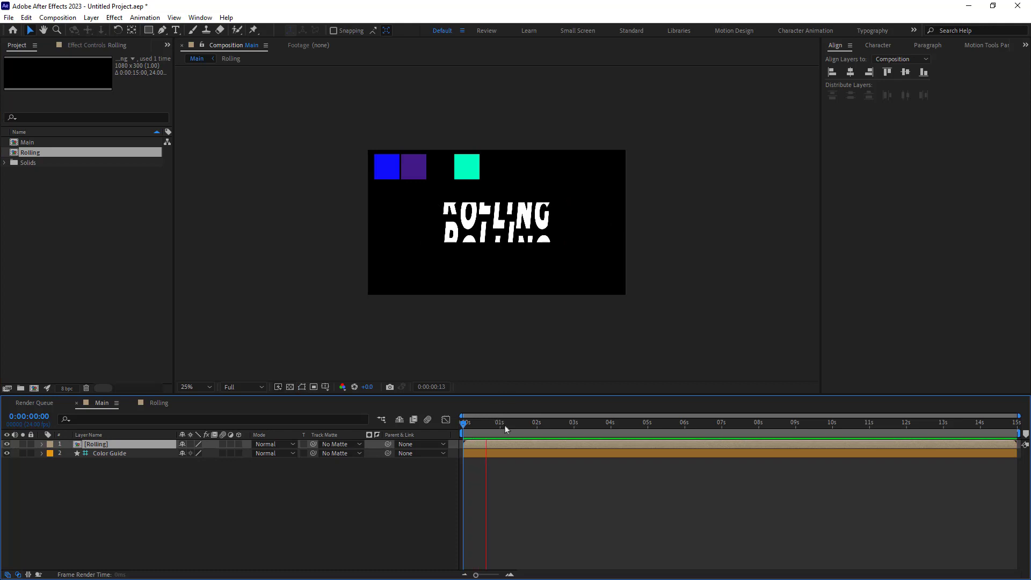
key(space)
Step: Animate the Rolling layer's Scale from 160% at 0 seconds to 100% at frame 18
key(s)
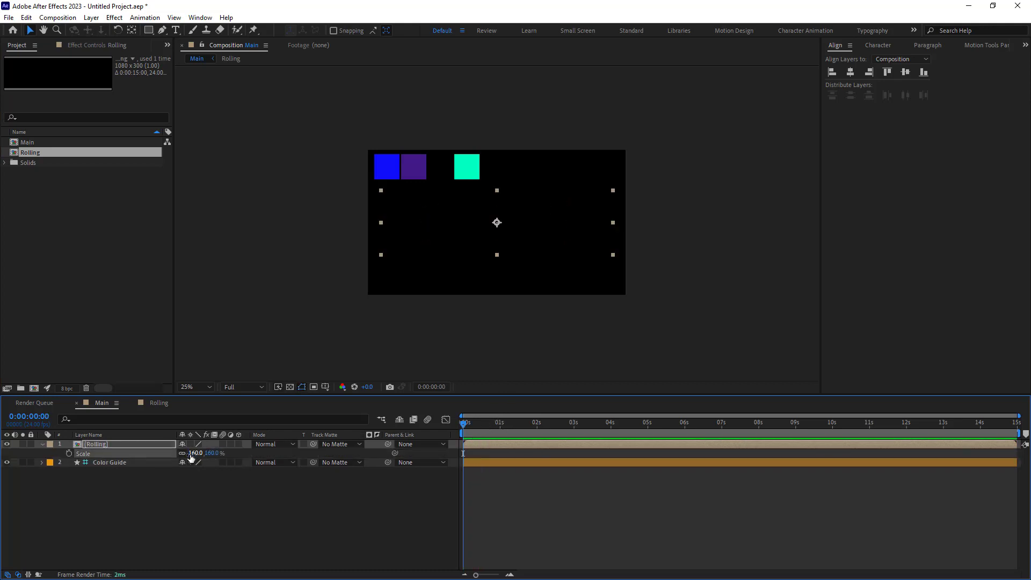
click(69, 453)
key(space)
key(space)
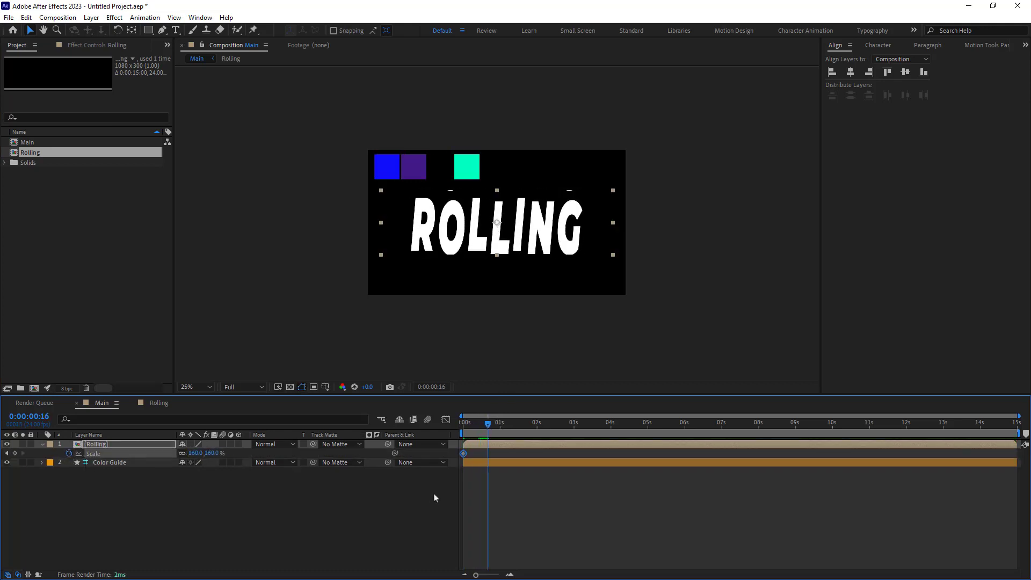
click(210, 453)
text(100)
key(Return)
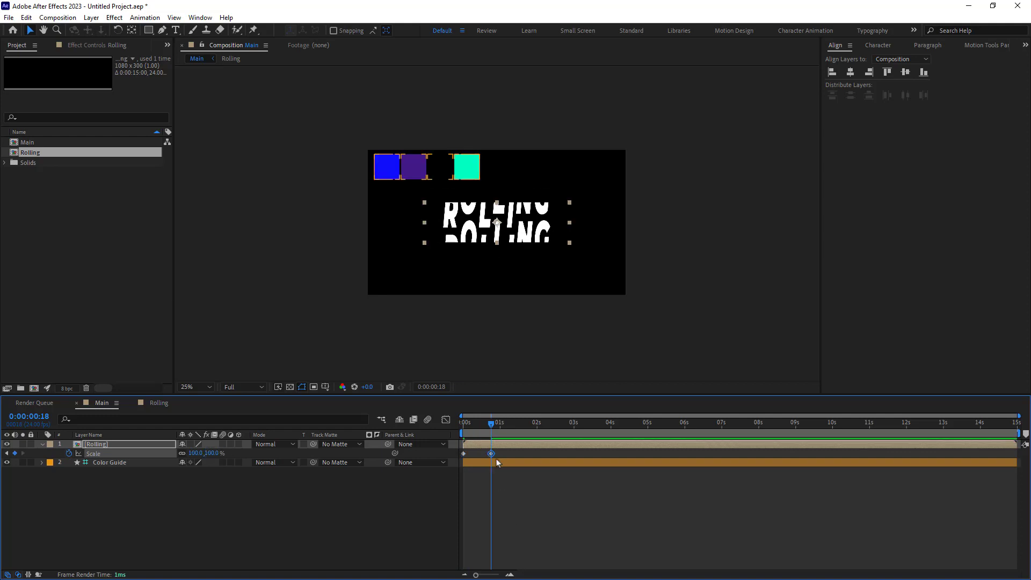
Step: Apply Easy Ease to both Scale keyframes, preview the zoom and collapse the Rolling layer's properties
drag(502, 460, 434, 429)
key(F9)
key(space)
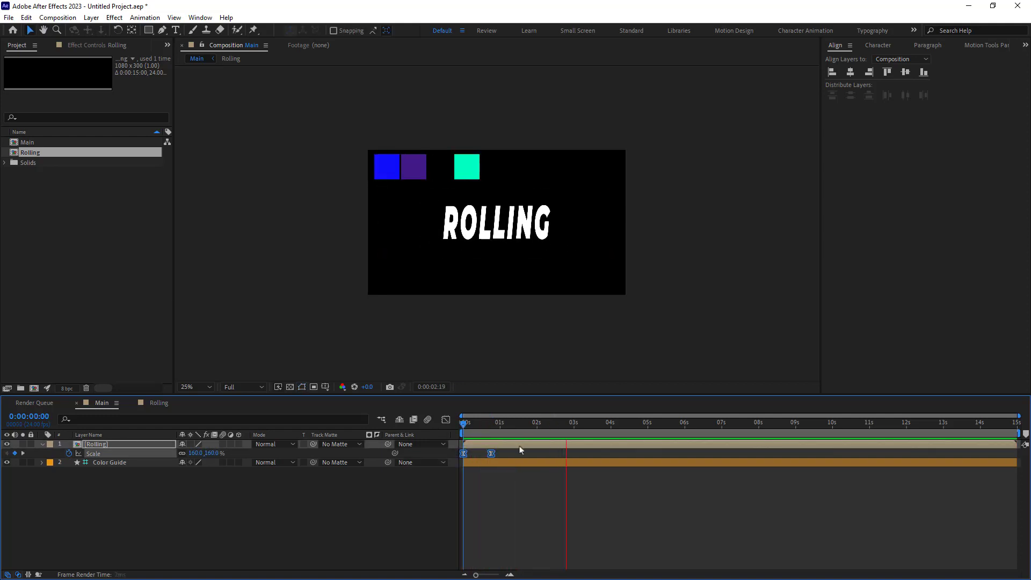
key(space)
drag(570, 430, 462, 427)
click(262, 520)
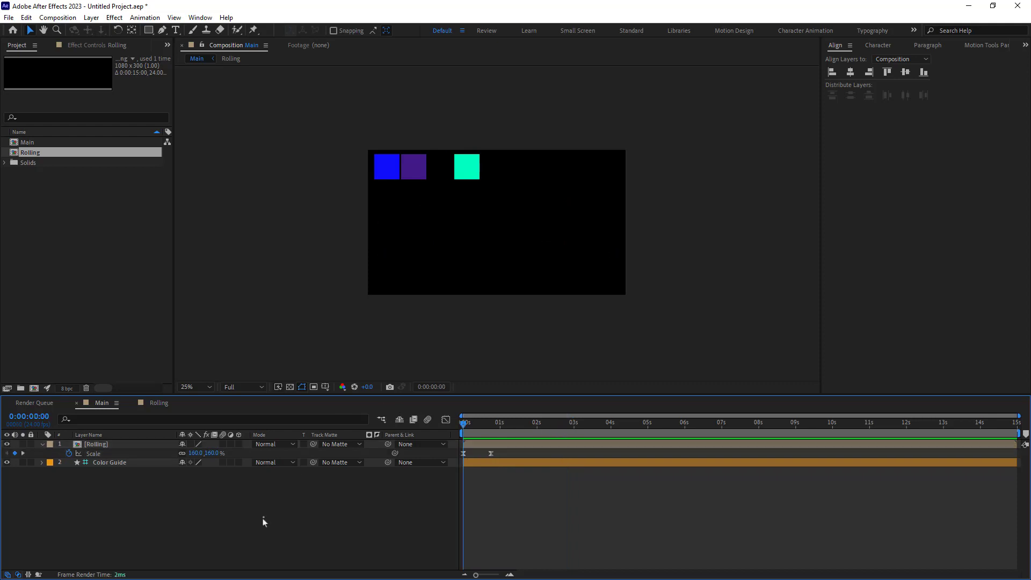
click(40, 444)
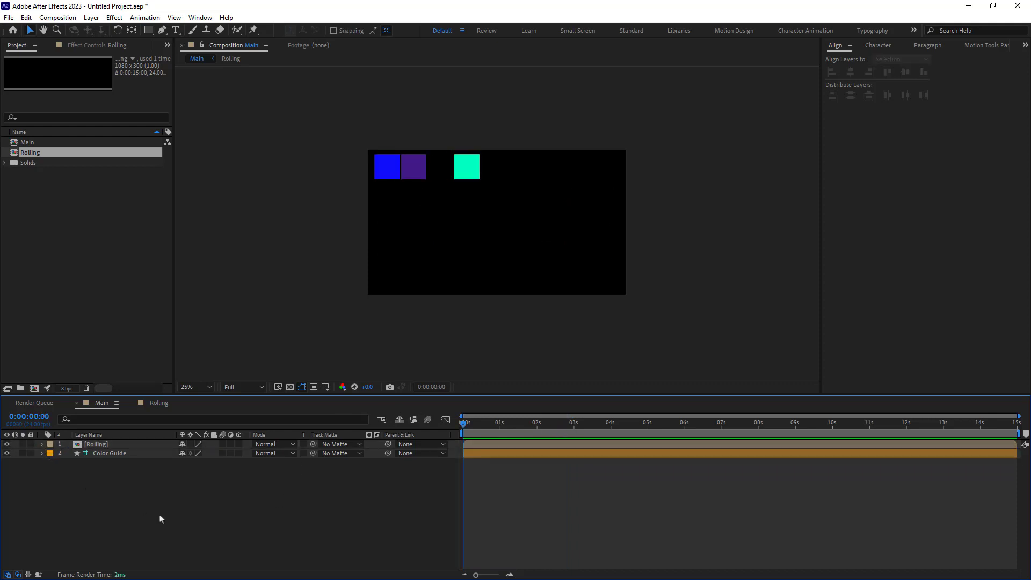
Step: Create a 1920 x 1080 solid named Gradient, apply 4-Color Gradient to it and place it below the Color Guide layer
key(ctrl+y)
text(4-Color )
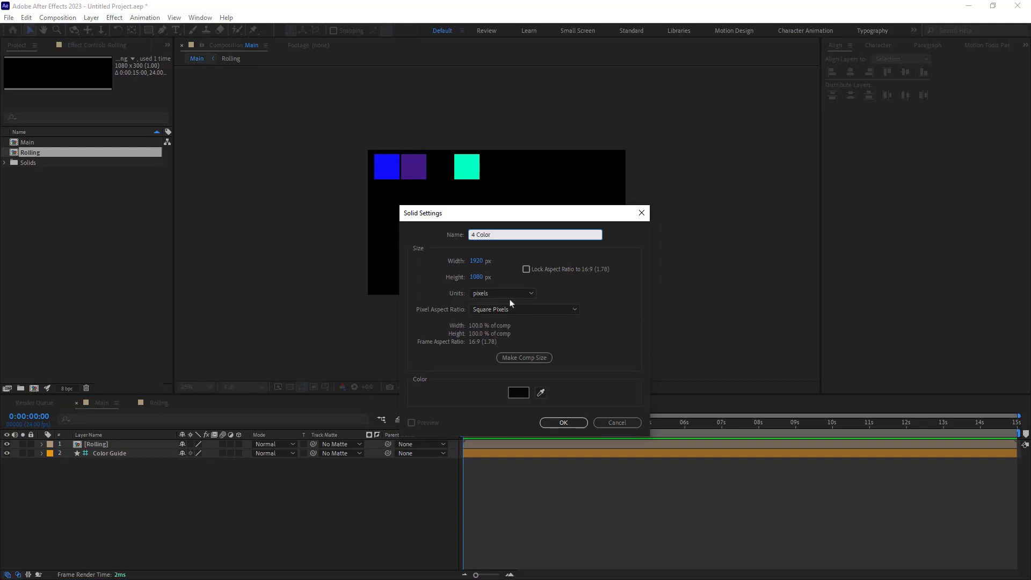
text(Gradient)
key(Return)
key(ctrl+space)
text(4)
key(Return)
drag(118, 445, 126, 473)
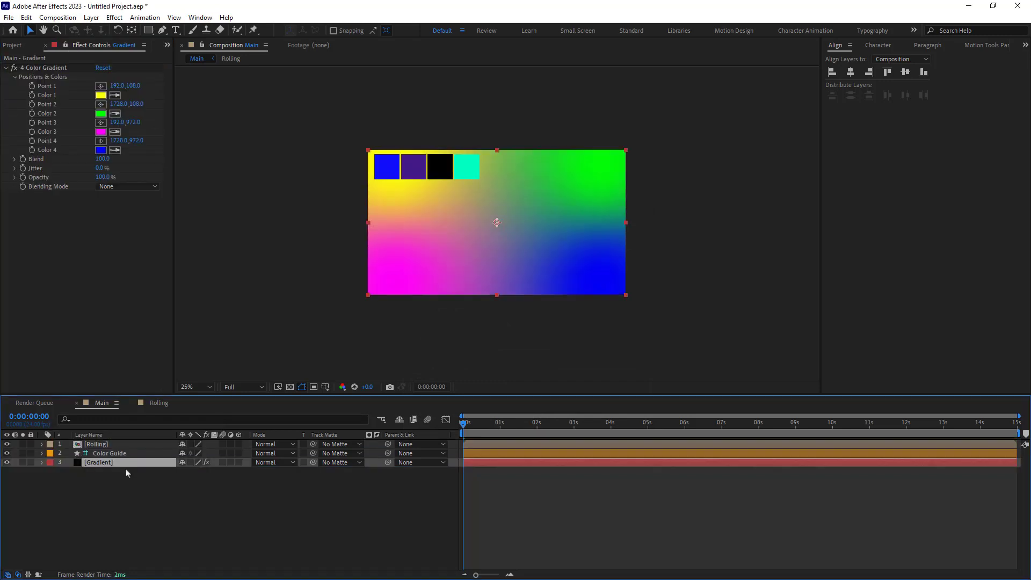
Step: Sample the gradient's Colors 1 to 4 from the color guide's blue, purple, black and turquoise swatches
click(127, 455)
click(124, 463)
click(115, 95)
click(387, 167)
click(115, 113)
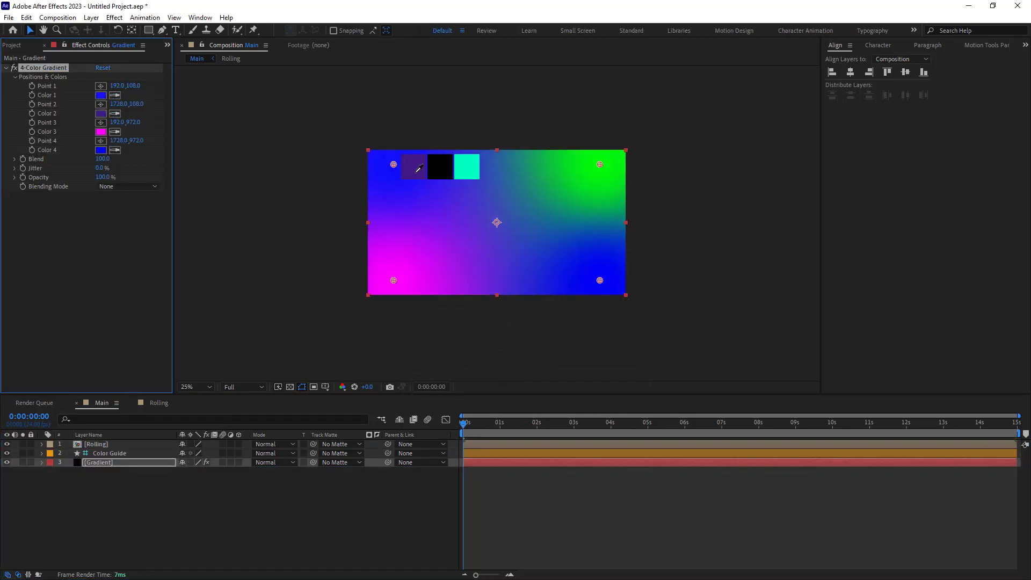
click(419, 169)
click(114, 132)
click(440, 168)
click(114, 150)
click(466, 168)
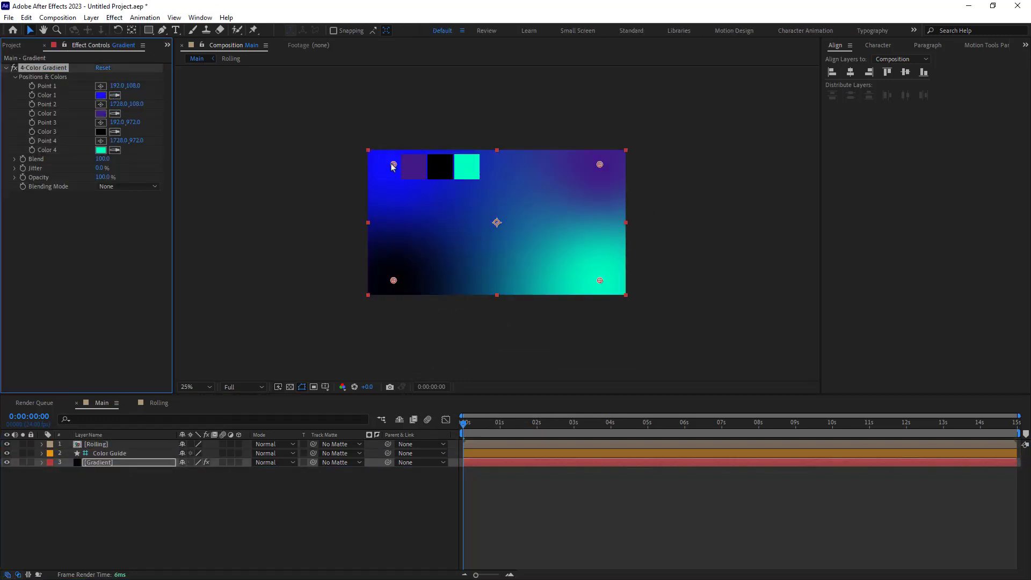
Step: Reposition gradient Point 1 to about -184, -140, Point 2 to 1988, -184, Point 3 to -132, 1240 and Point 4 to 972, 140
drag(393, 165, 352, 137)
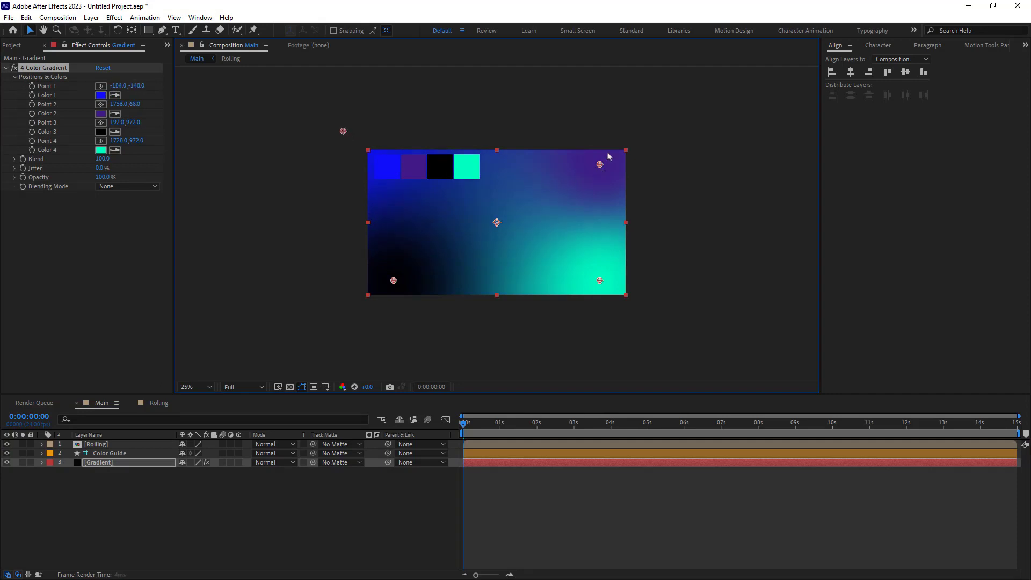
drag(600, 165, 634, 126)
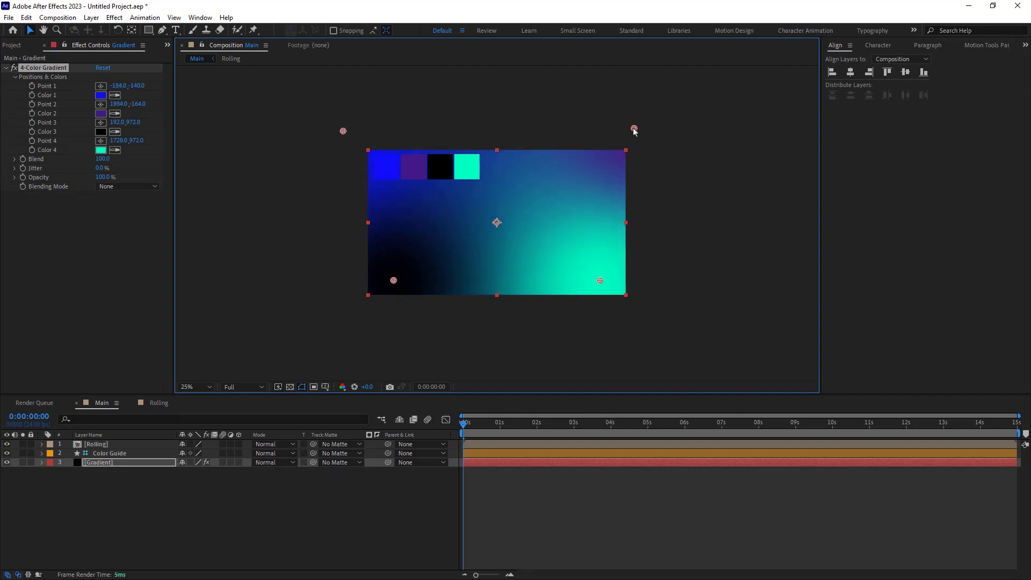
drag(392, 281, 350, 316)
drag(602, 279, 499, 169)
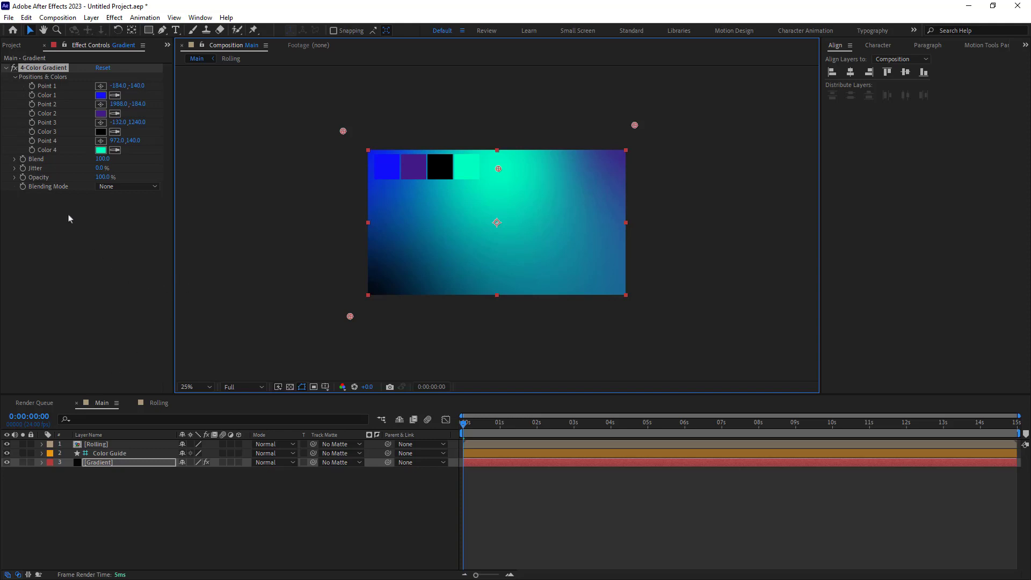
Step: Add the expression wiggle(3,30) to Point 4 of the Gradient layer's 4-Color Gradient and preview the motion
alt+click(32, 141)
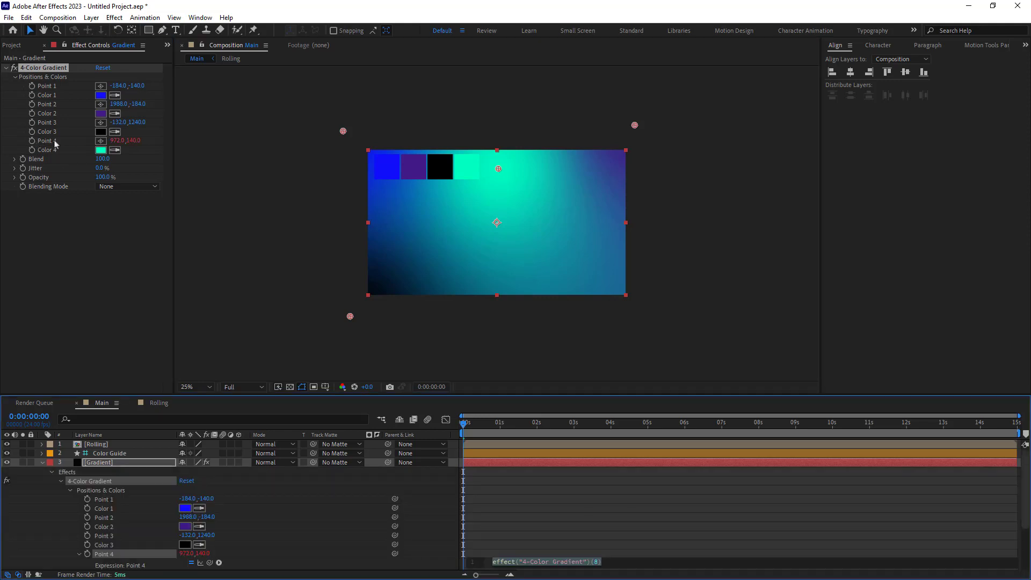
text(wiggle)
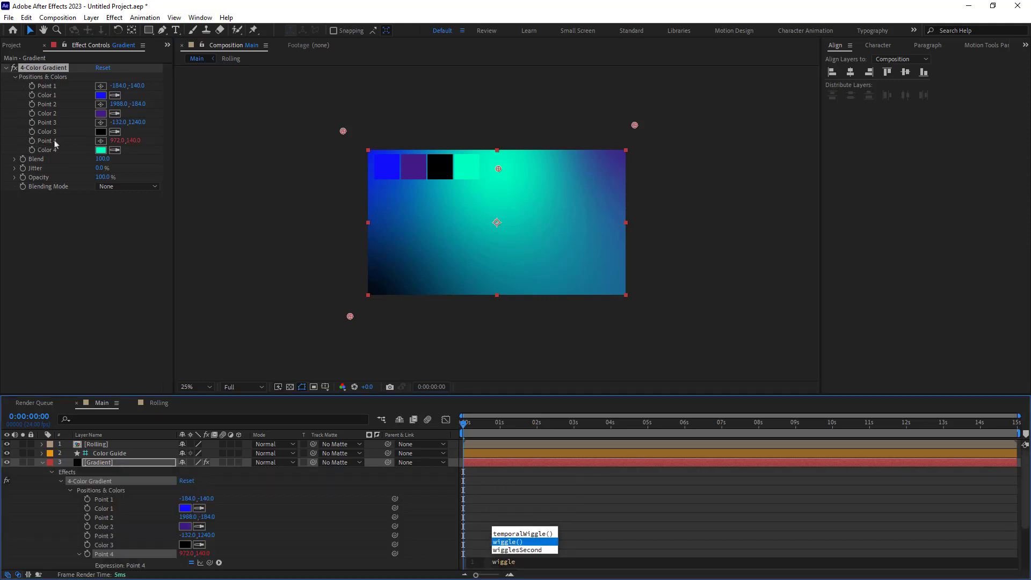
text(3,30)
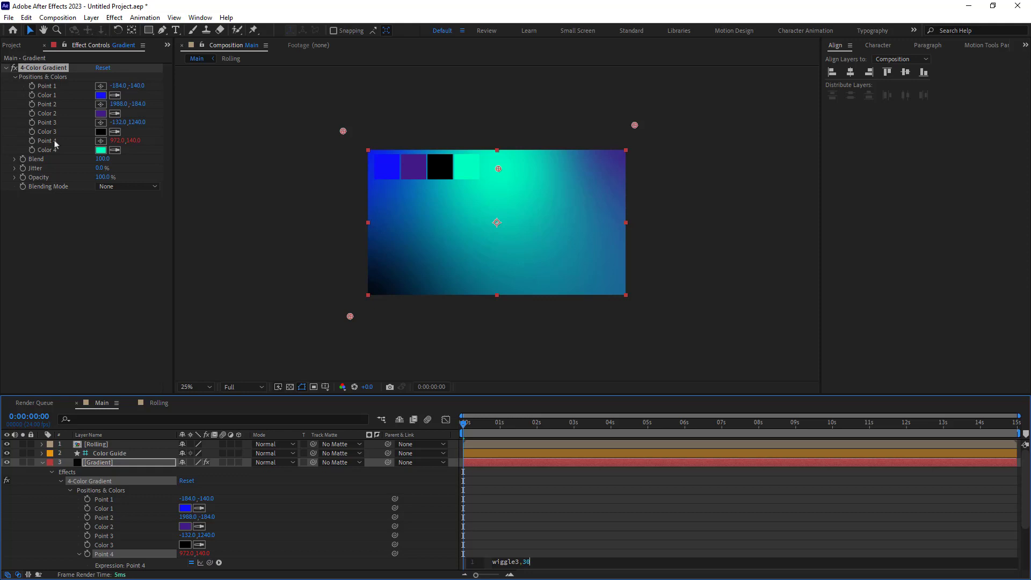
text((3)
click(422, 357)
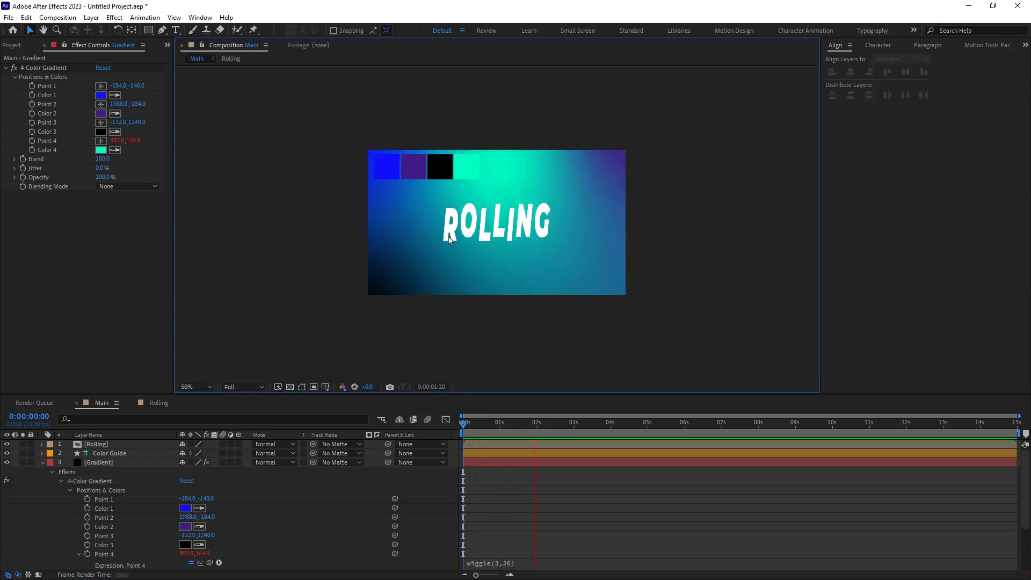
key(space)
scroll(553, 273, down, 2)
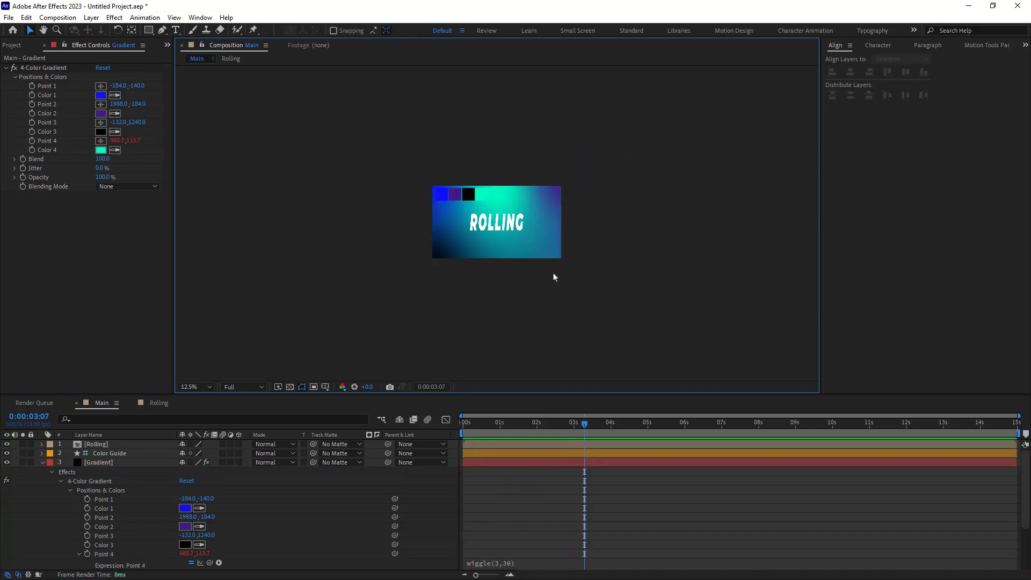
Step: Apply the Wave Warp effect to the Gradient layer and set its Wave Type to Triangle
click(108, 461)
key(ctrl+space)
text(wave)
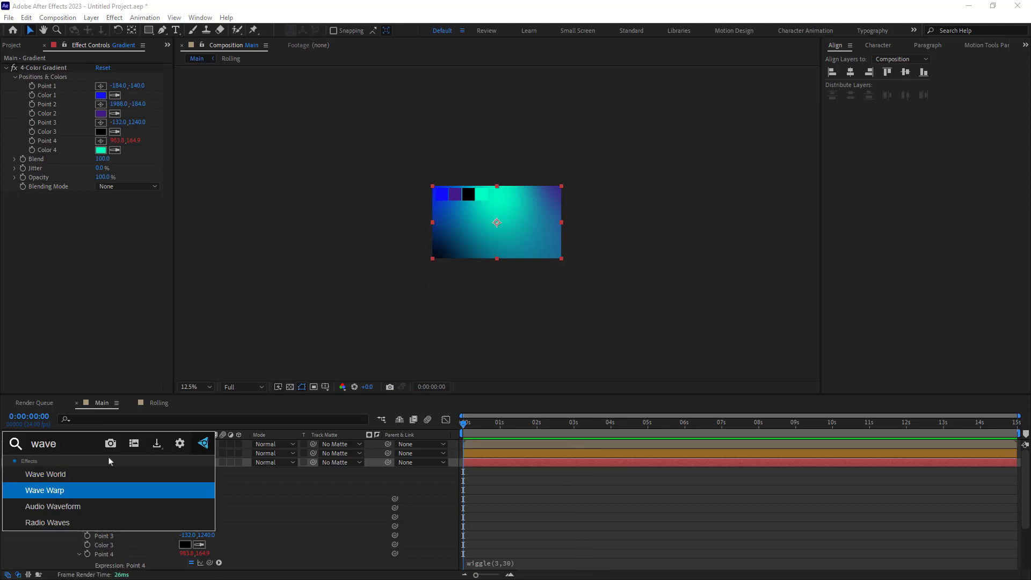
key(Return)
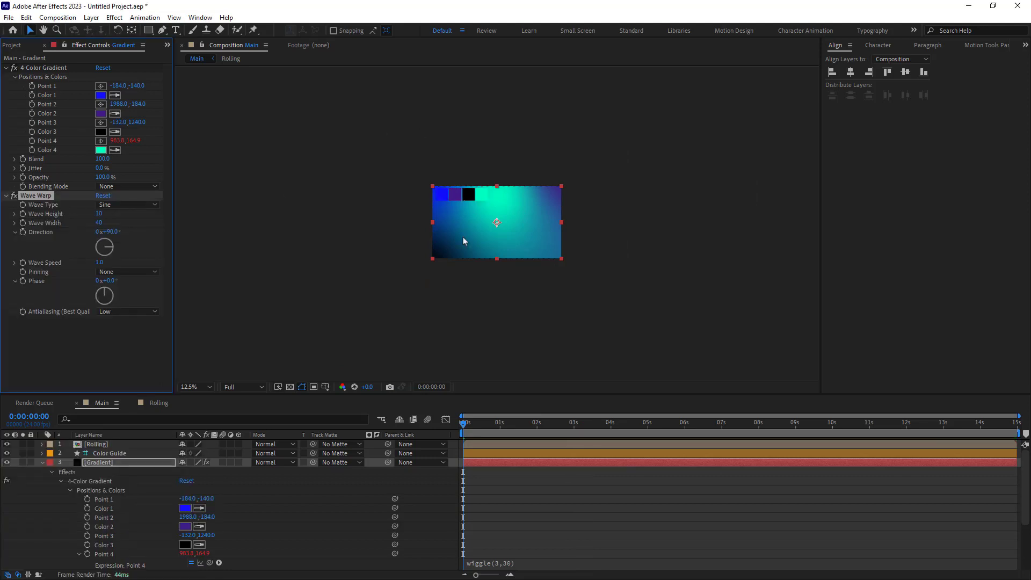
key(period)
key(period)
key(period)
key(period)
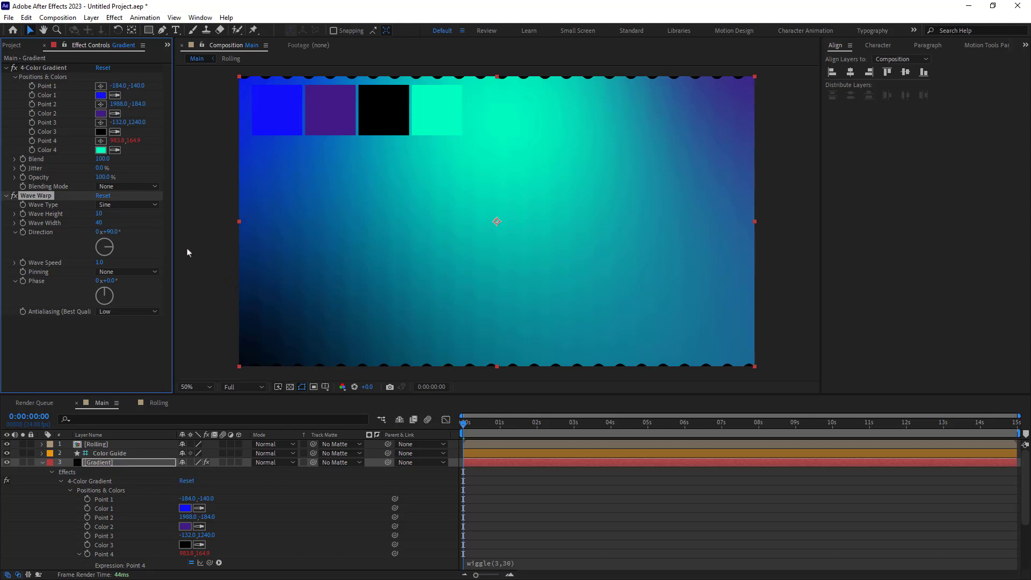
click(141, 207)
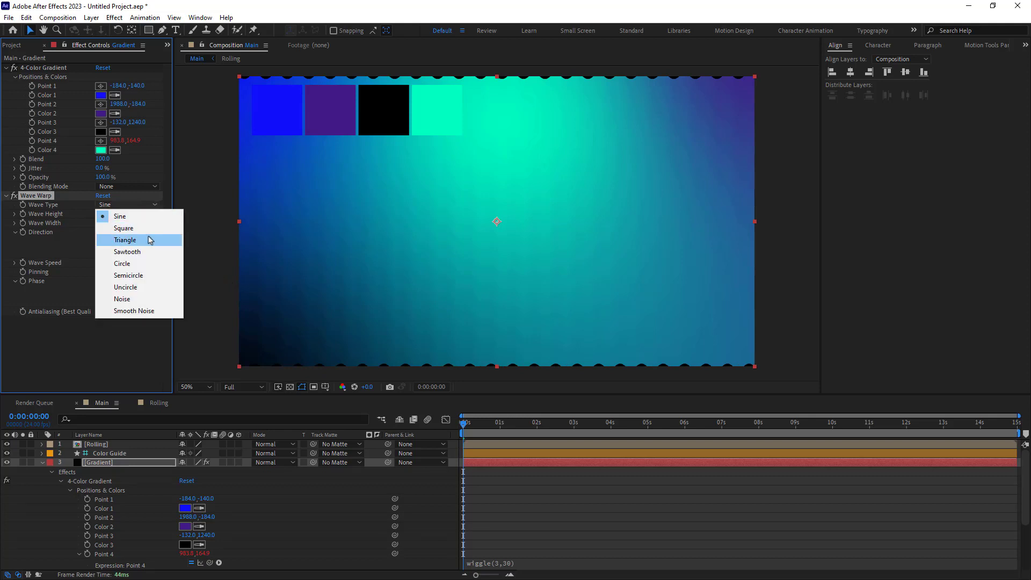
click(149, 239)
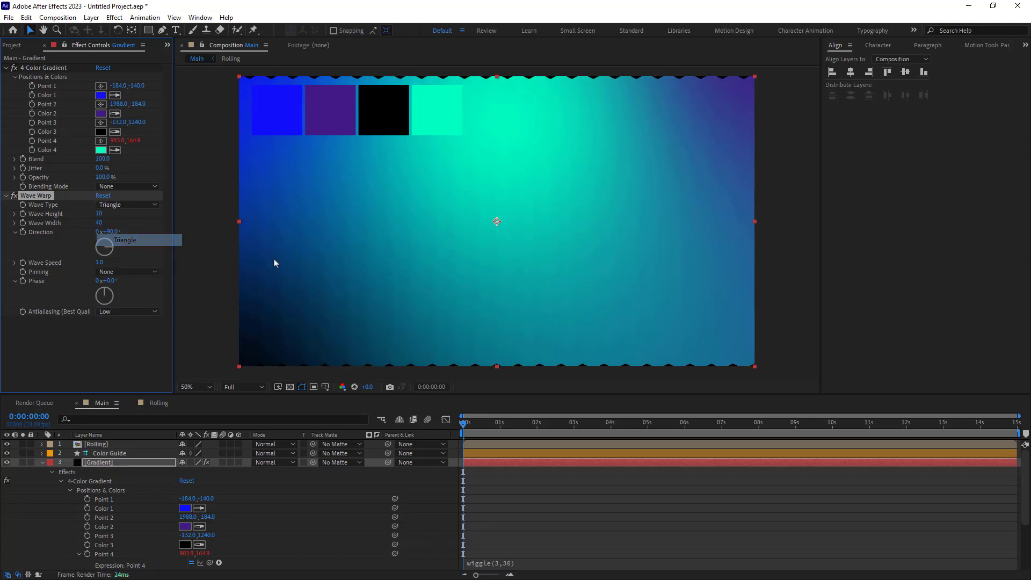
Step: Set the Wave Warp's Wave Height to 150 and Wave Width to 75
click(98, 213)
text(150)
key(Return)
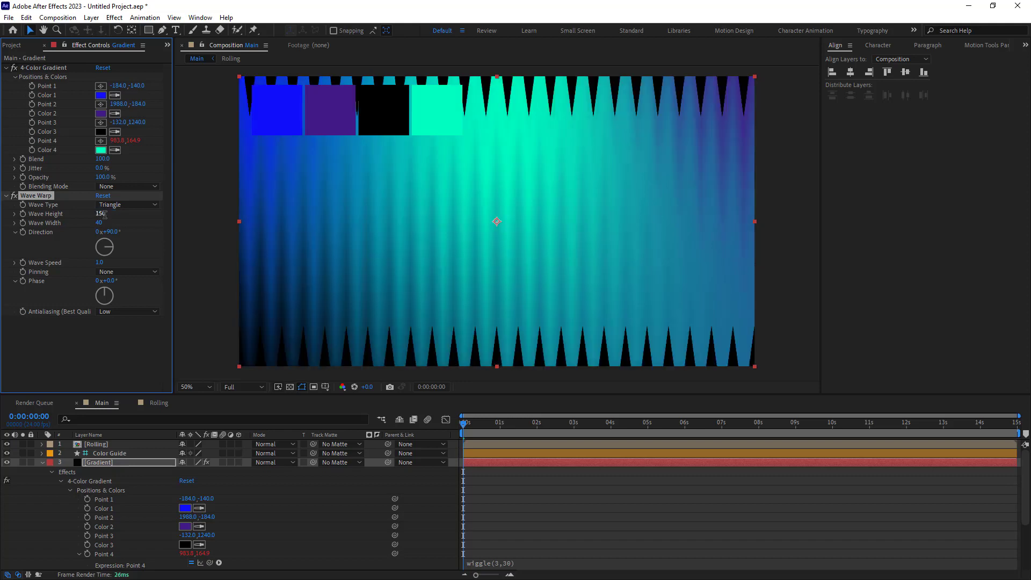
click(103, 223)
text(75)
key(Return)
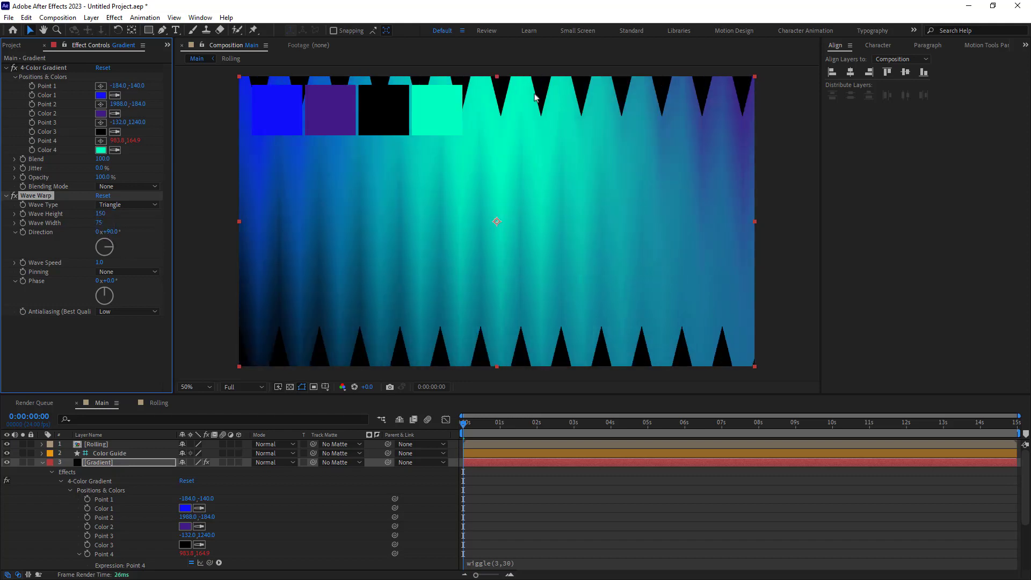
Step: Scale the Gradient layer up to 147% so its jagged edges extend outside the frame
scroll(463, 192, down, 1)
key(s)
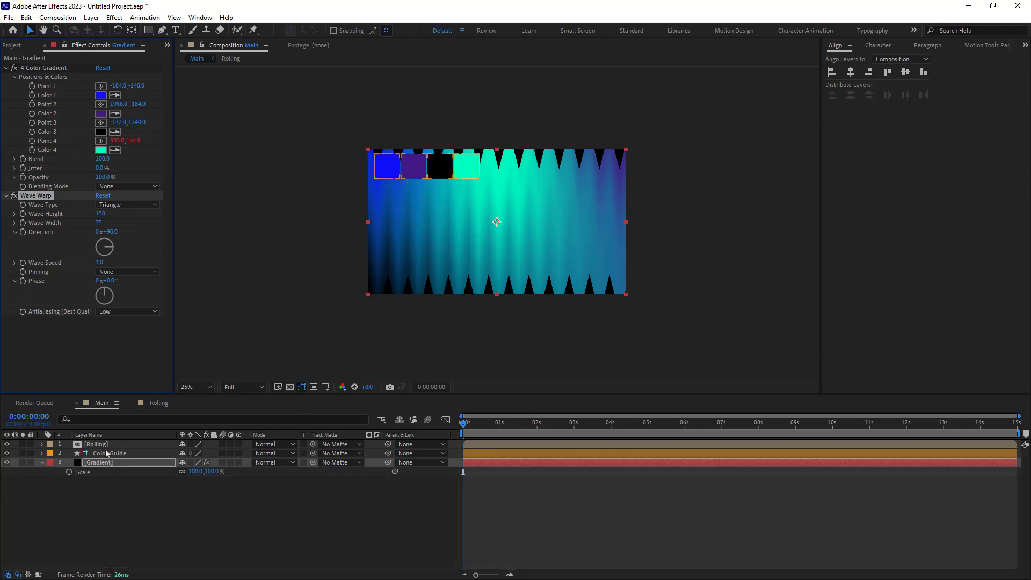
key(s)
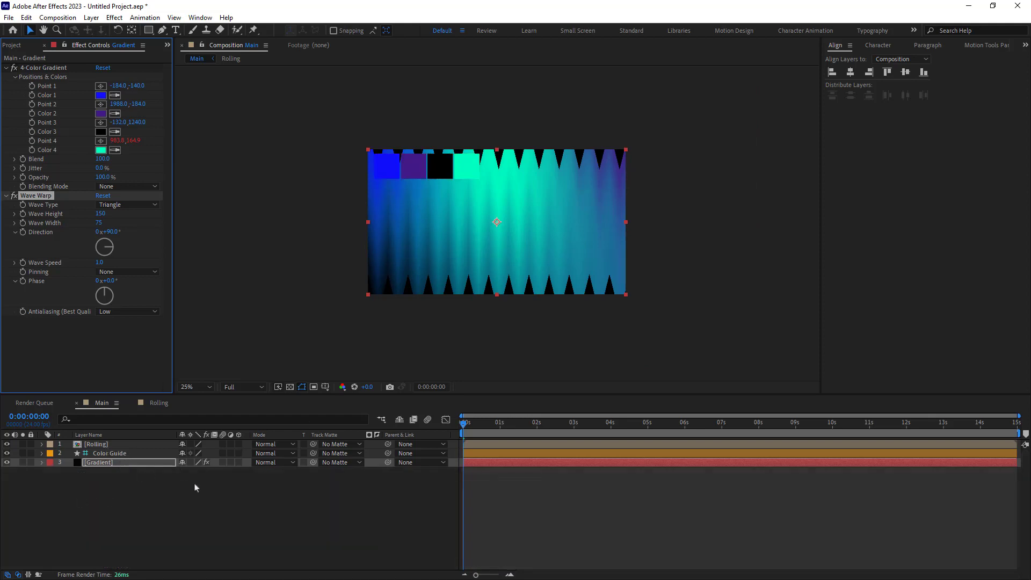
key(s)
click(109, 462)
key(s)
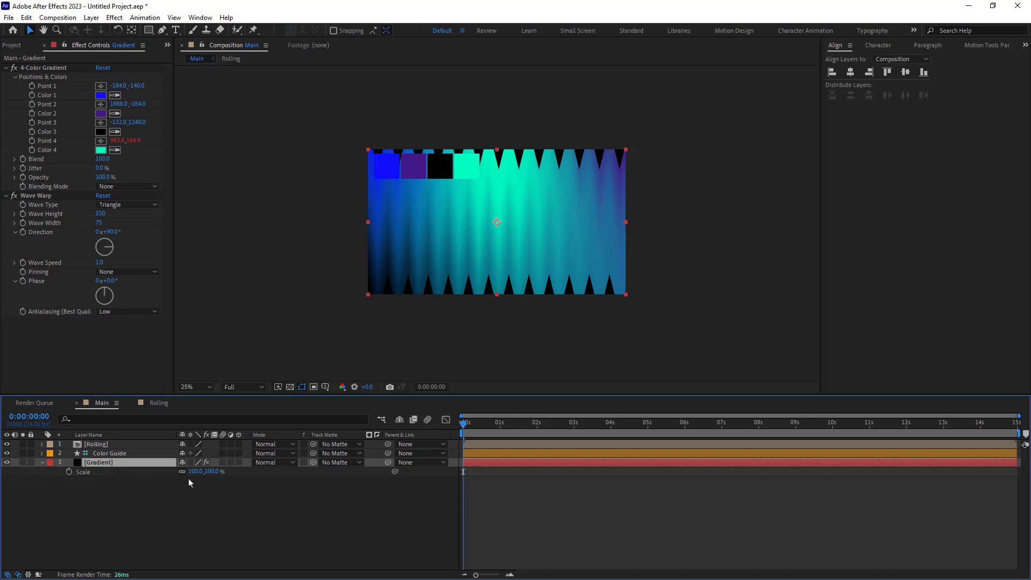
drag(194, 471, 217, 472)
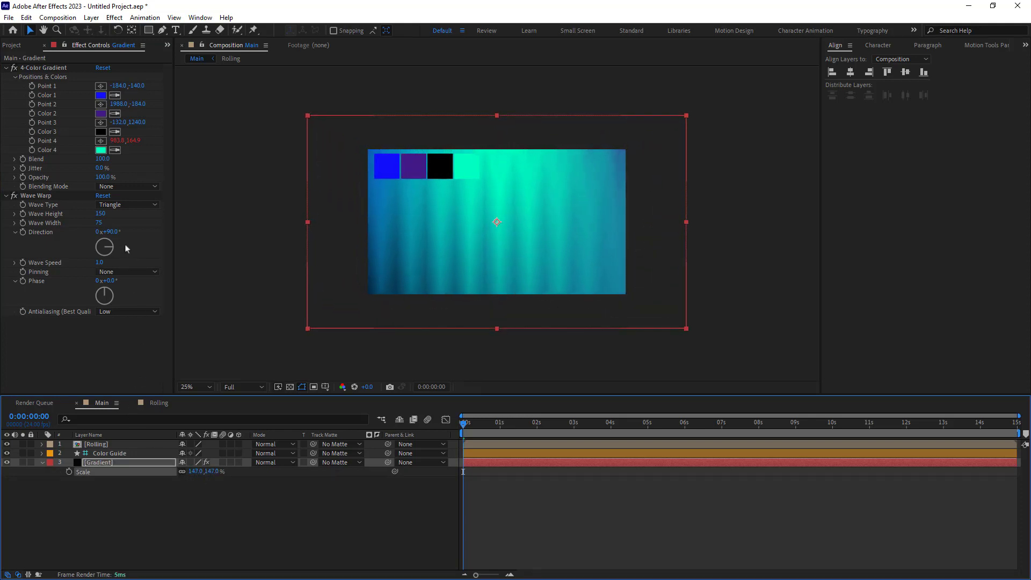
Step: Set the Wave Warp's Direction to 133° and Wave Speed to 0.5, and preview the background animation
drag(115, 231, 143, 242)
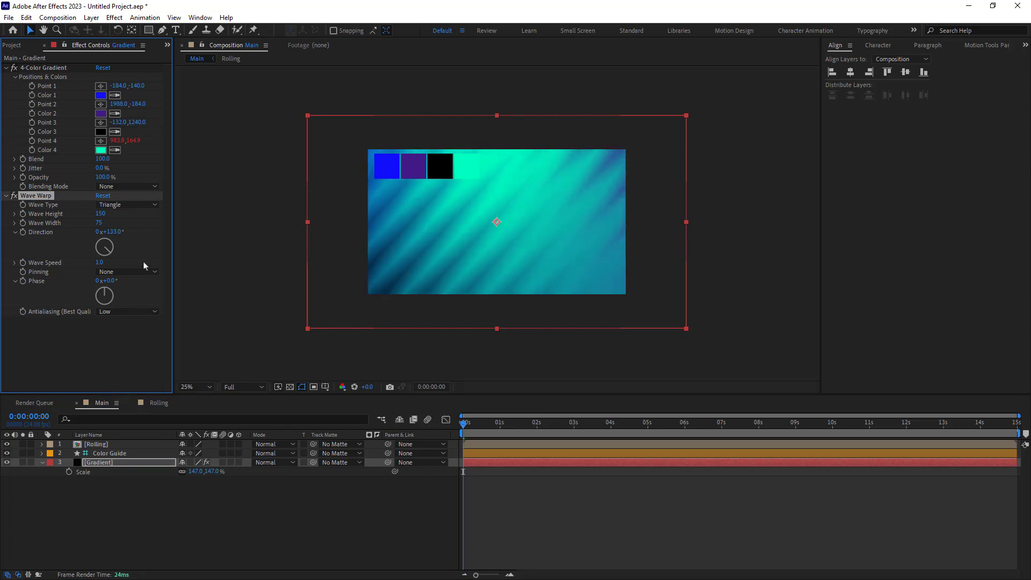
click(99, 262)
key(Return)
key(space)
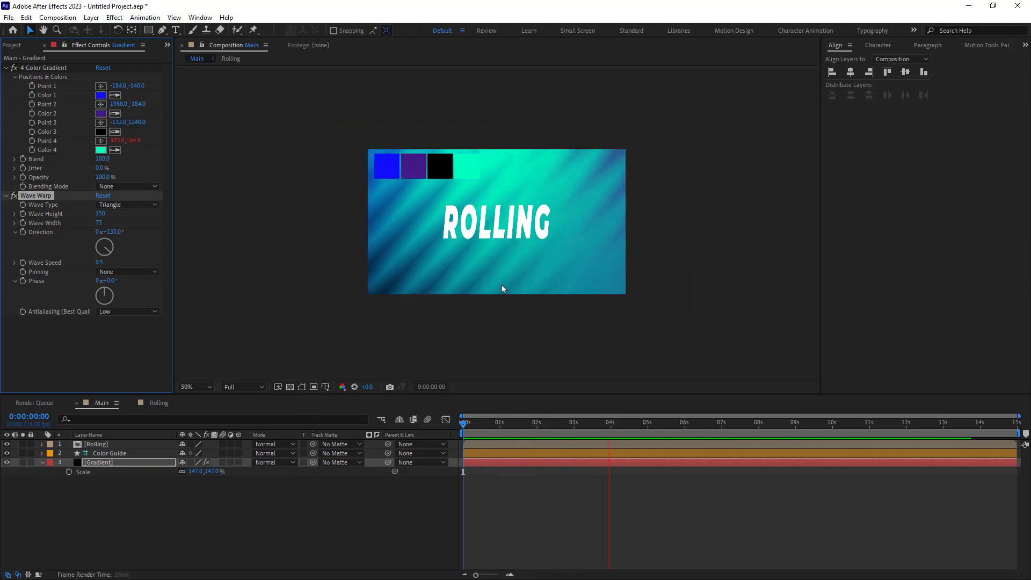
scroll(502, 285, up, 2)
scroll(502, 285, down, 2)
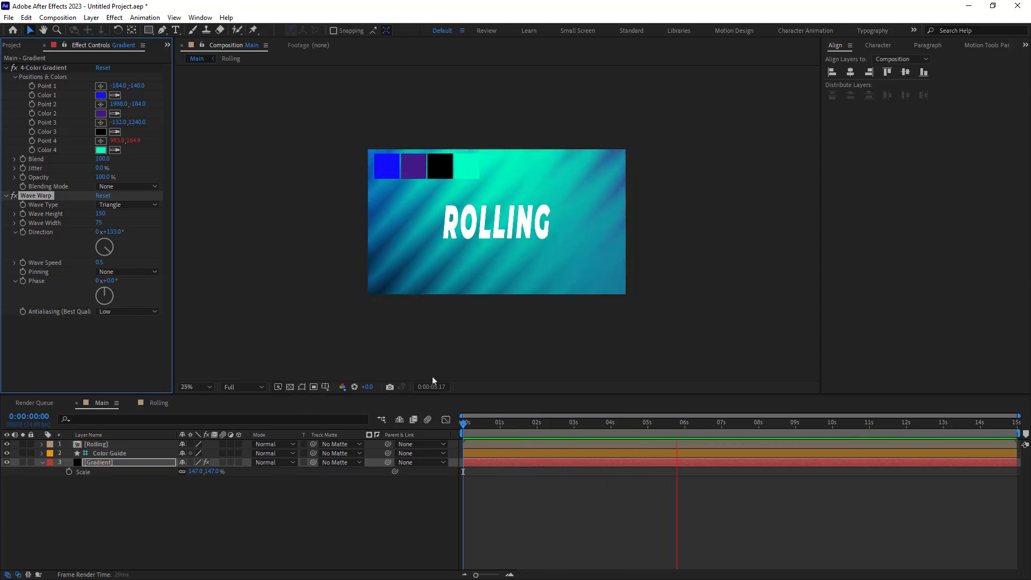
key(space)
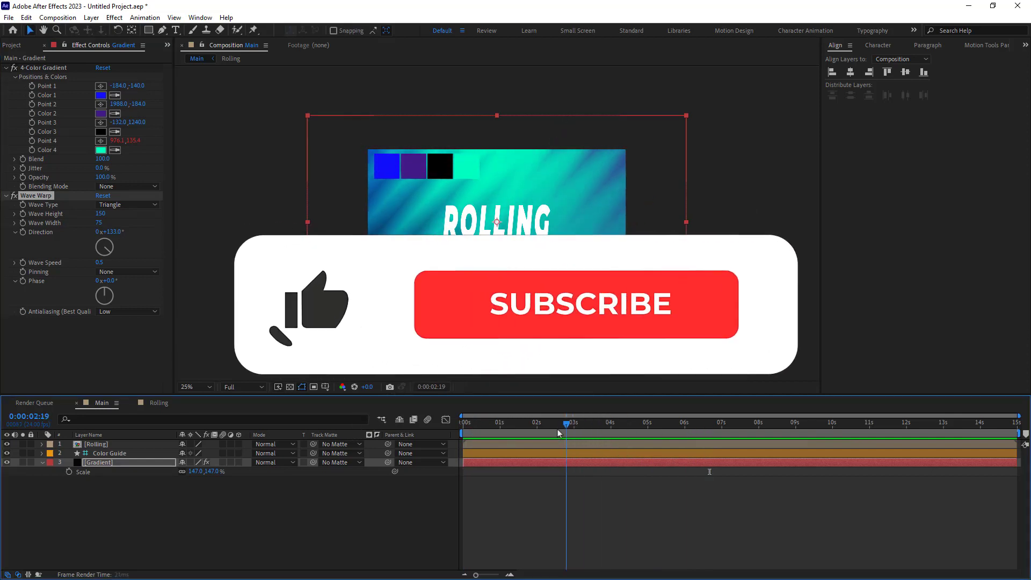
Step: Shorten the Main work area to end at about 2.6 seconds and preview it from the start
key(space)
drag(450, 431, 435, 426)
key(space)
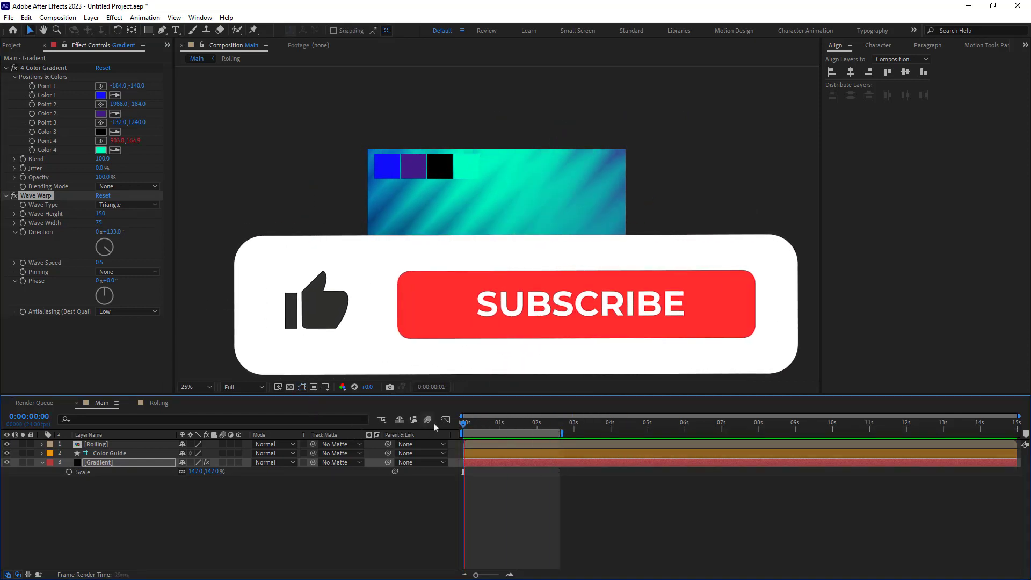